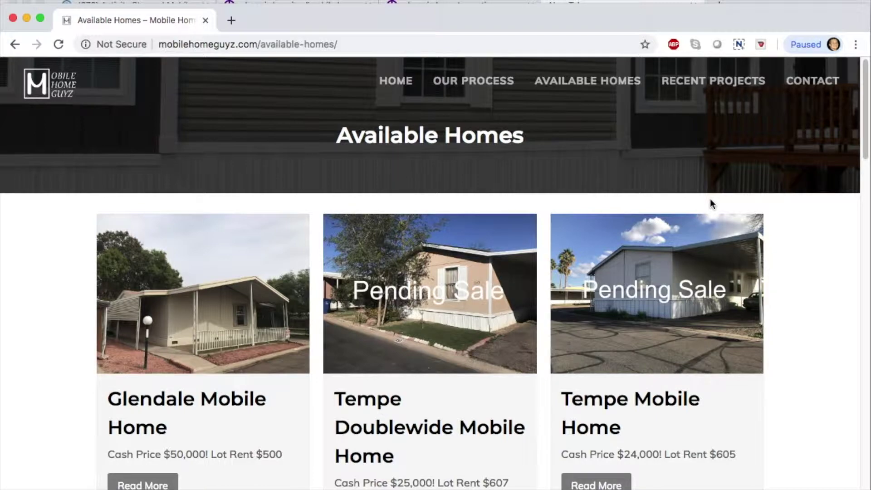
Scroll through the 'Sell Your Mobile Home Fast' home page, then go to the Instant Offer form.
scroll(669, 257, down, 5)
scroll(669, 257, down, 4)
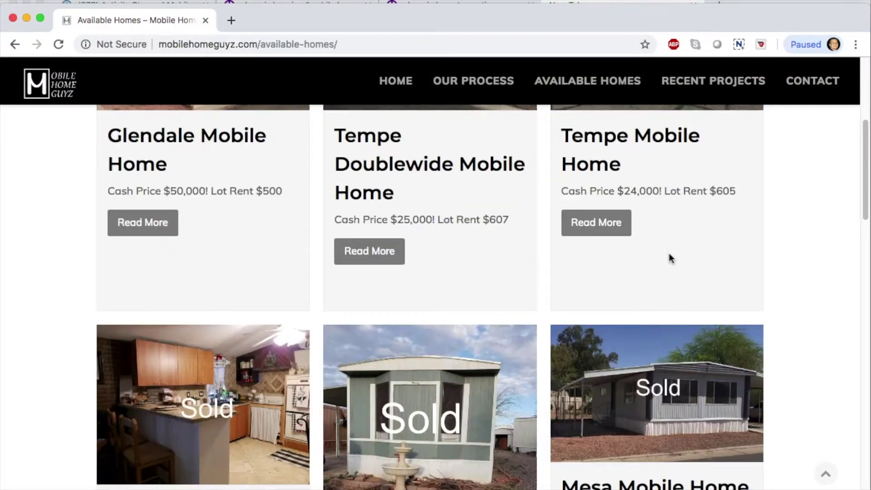
scroll(669, 258, down, 5)
scroll(671, 258, down, 4)
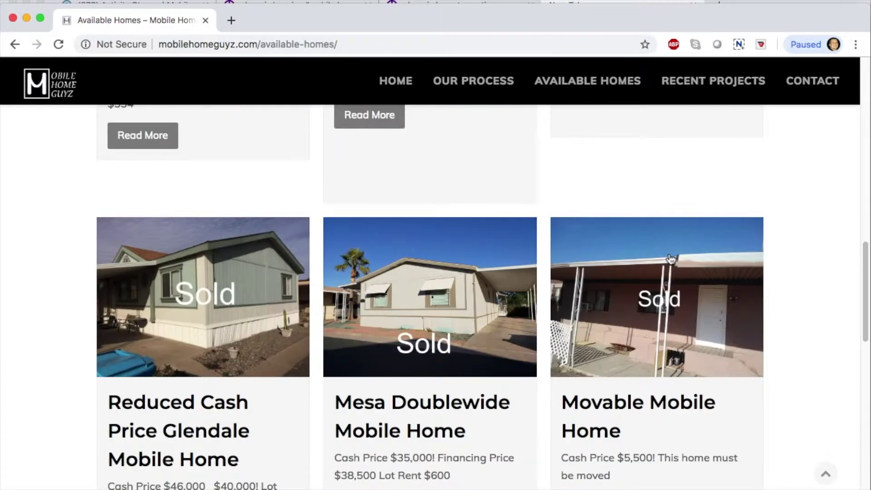
scroll(670, 257, down, 3)
scroll(670, 258, down, 5)
scroll(670, 258, up, 1)
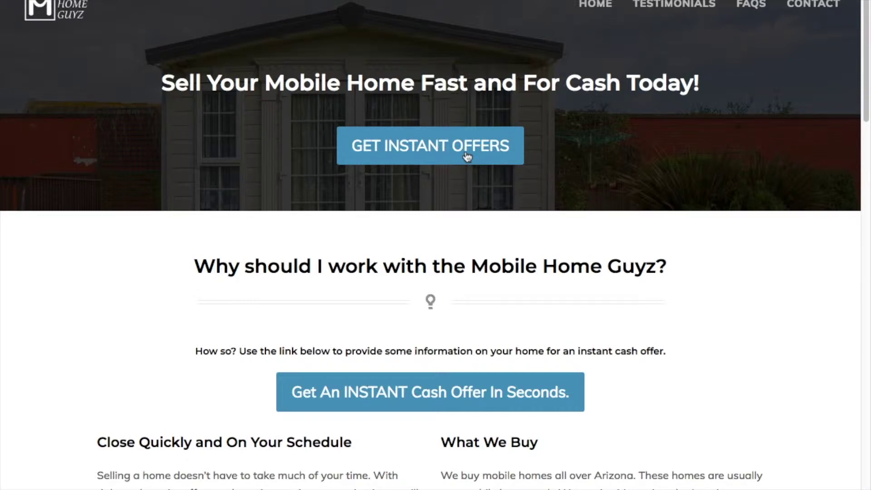
click(466, 157)
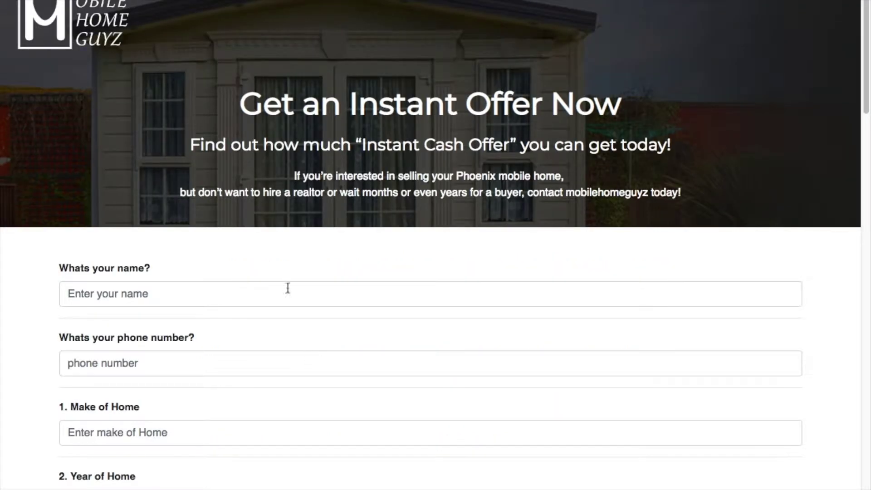
Review the blank offer form's questions, then return to the name field.
scroll(288, 281, down, 3)
scroll(288, 276, down, 4)
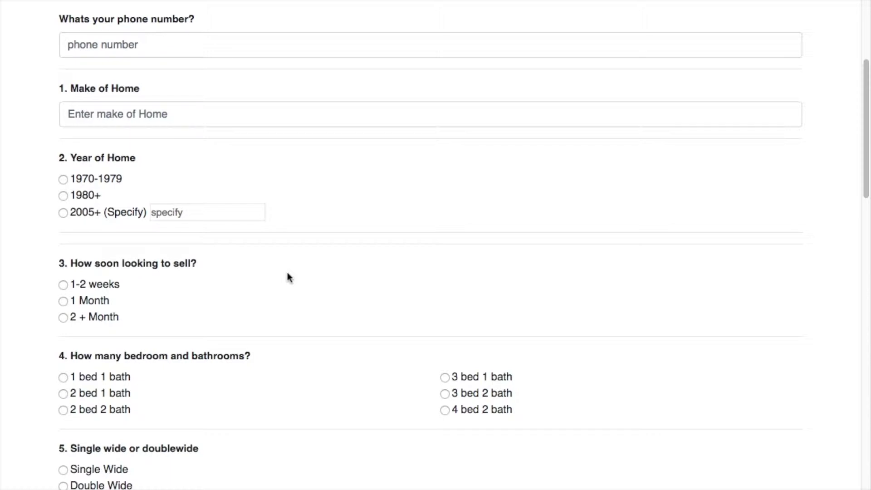
scroll(287, 273, down, 6)
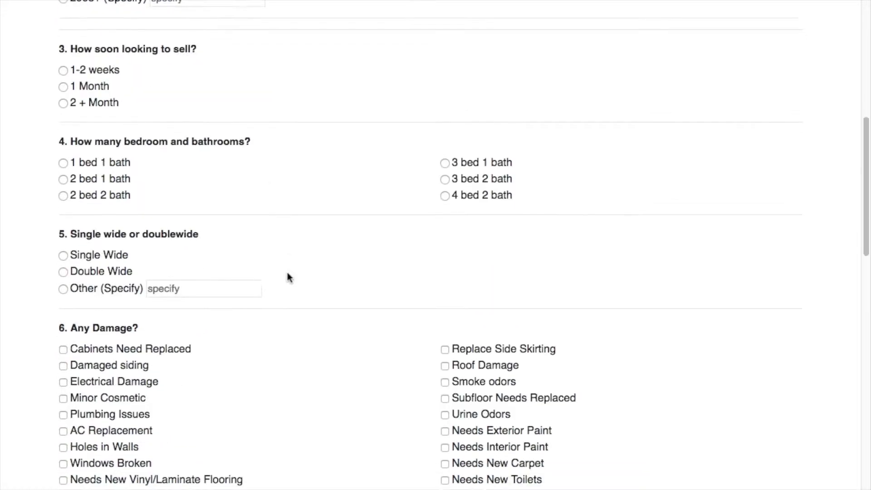
scroll(287, 273, down, 6)
scroll(289, 277, down, 4)
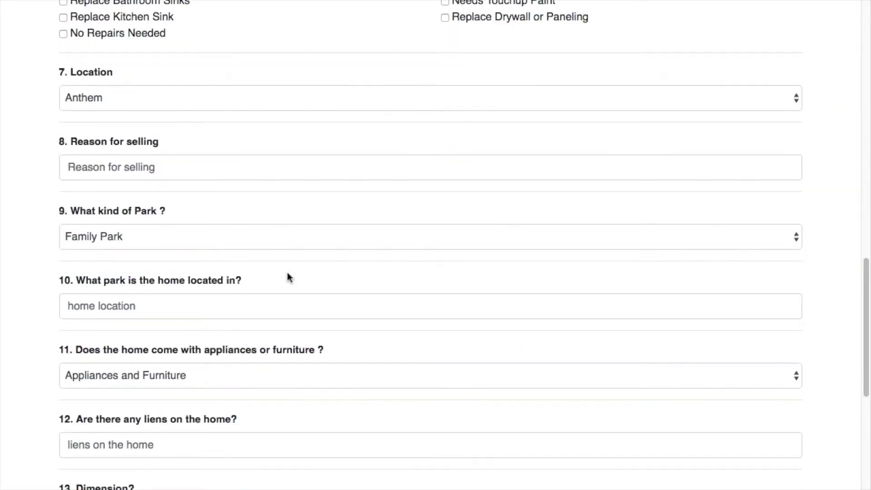
scroll(286, 276, up, 20)
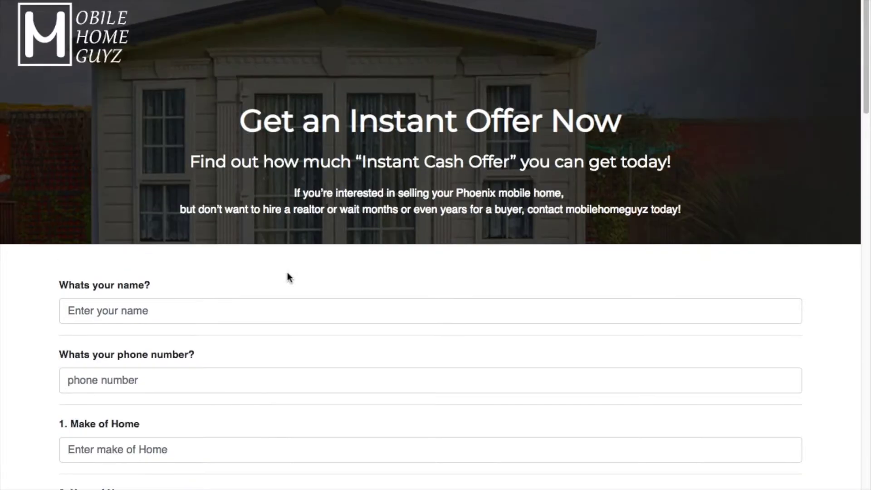
scroll(286, 275, down, 2)
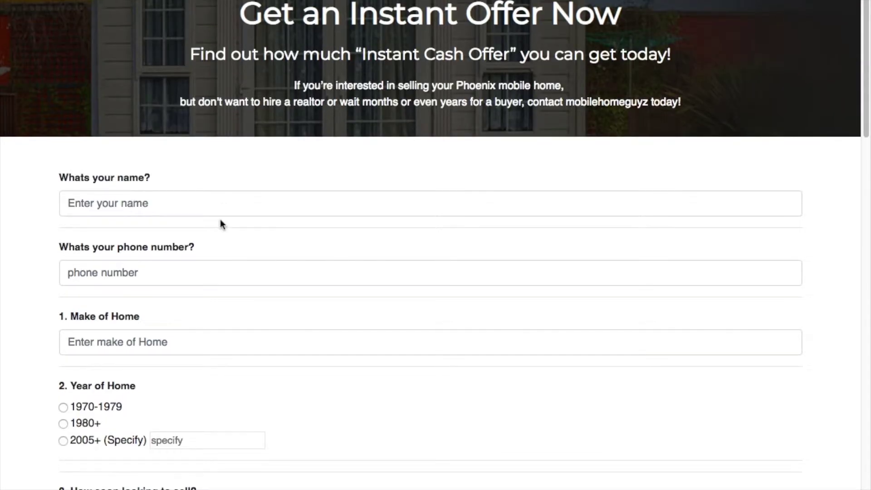
click(216, 202)
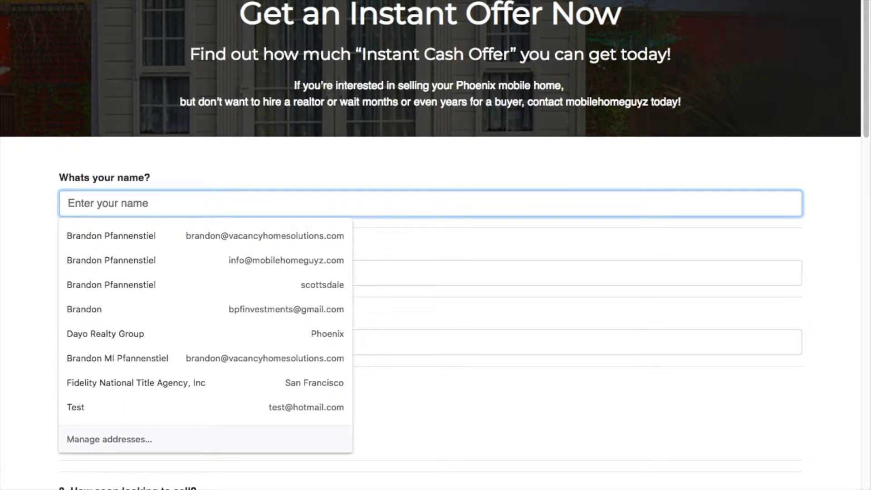
text(Brandon Test)
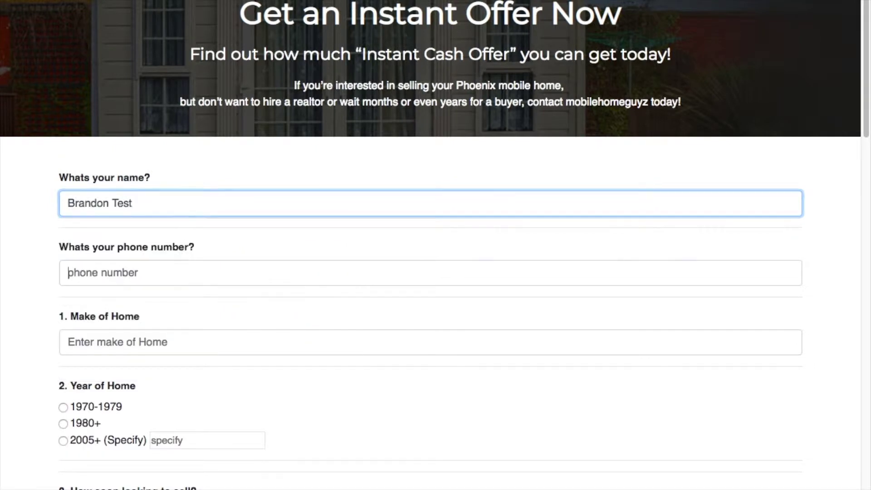
key(Tab)
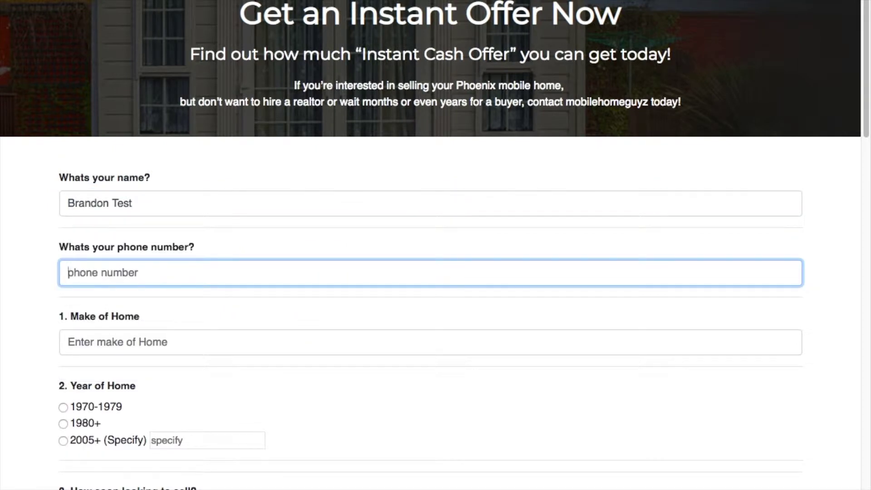
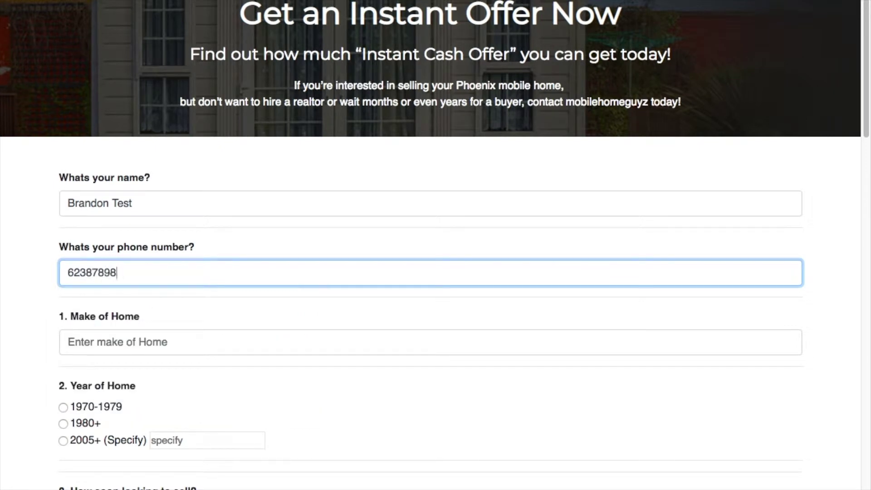
click(187, 344)
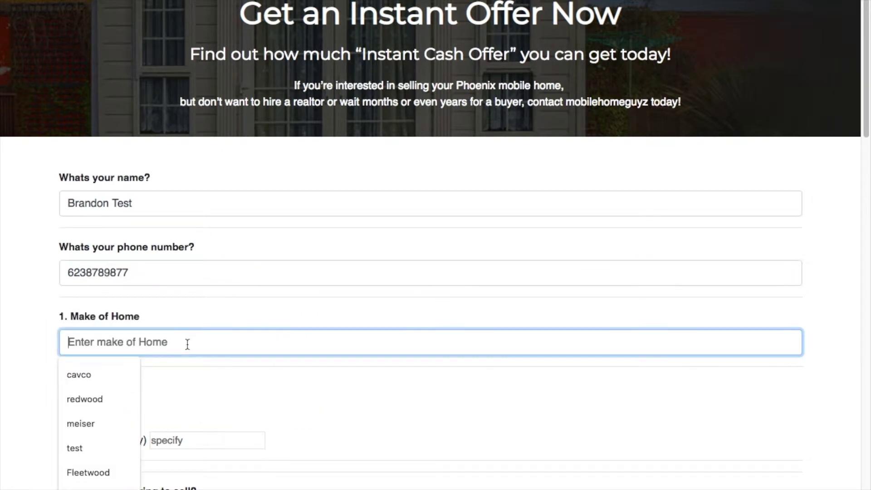
text(Cav)
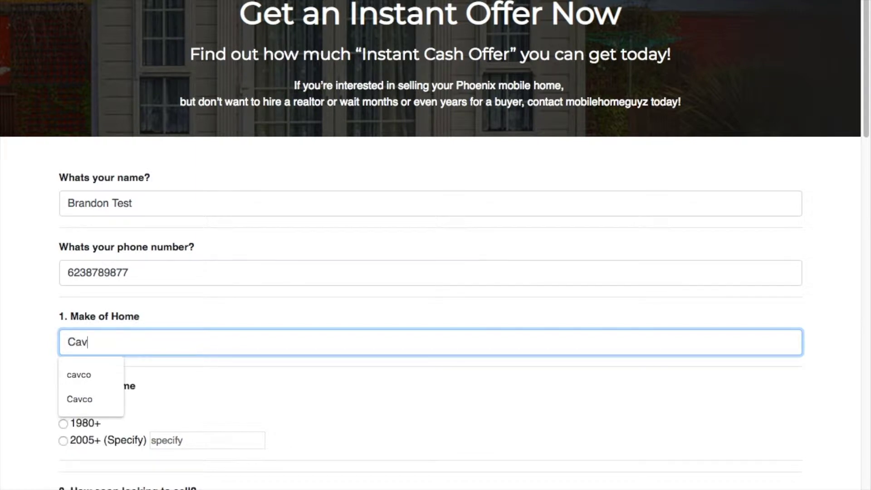
text(co)
click(214, 407)
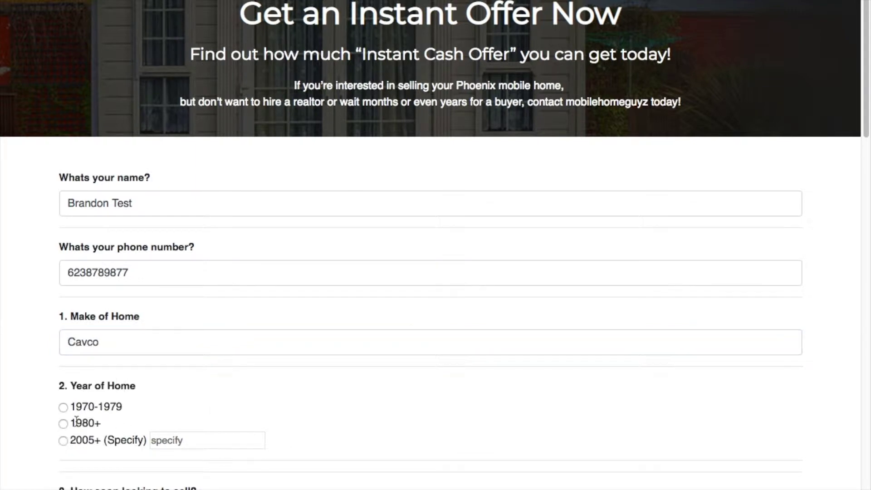
Set the home year to 1980+, layout to 3 bed 2 bath, and type to Double Wide.
click(63, 424)
scroll(282, 374, down, 3)
scroll(283, 376, down, 2)
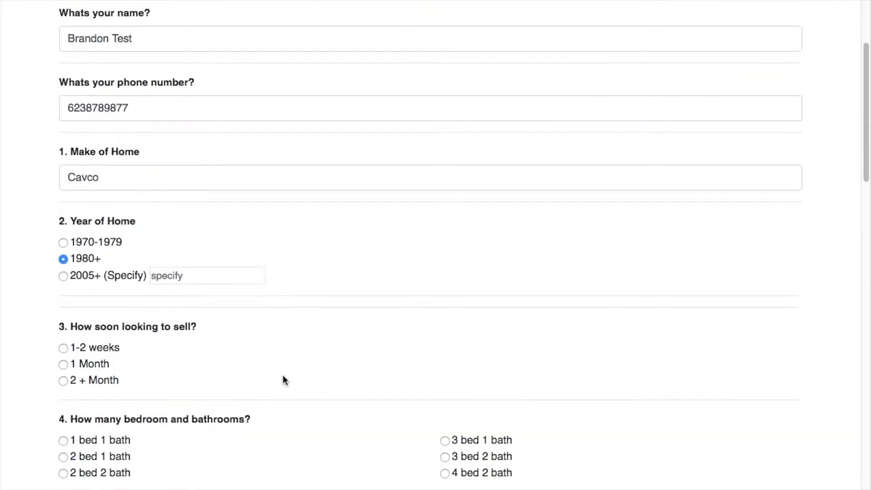
scroll(283, 376, down, 3)
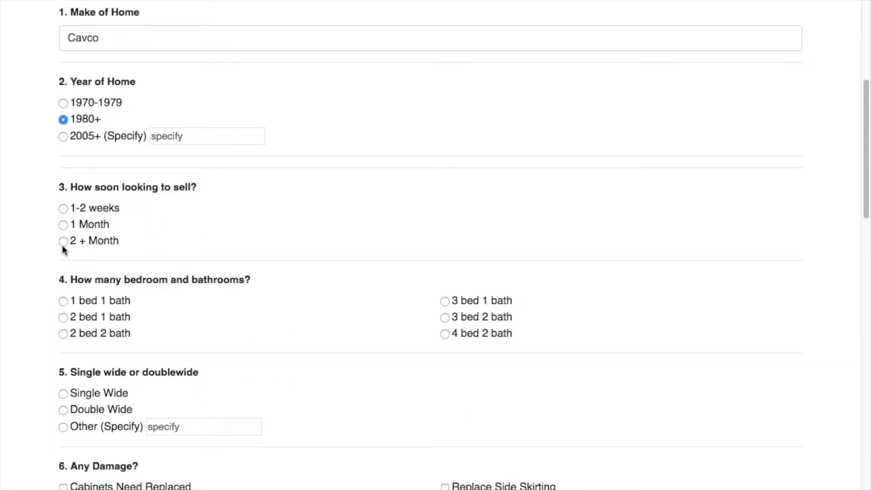
scroll(189, 294, down, 2)
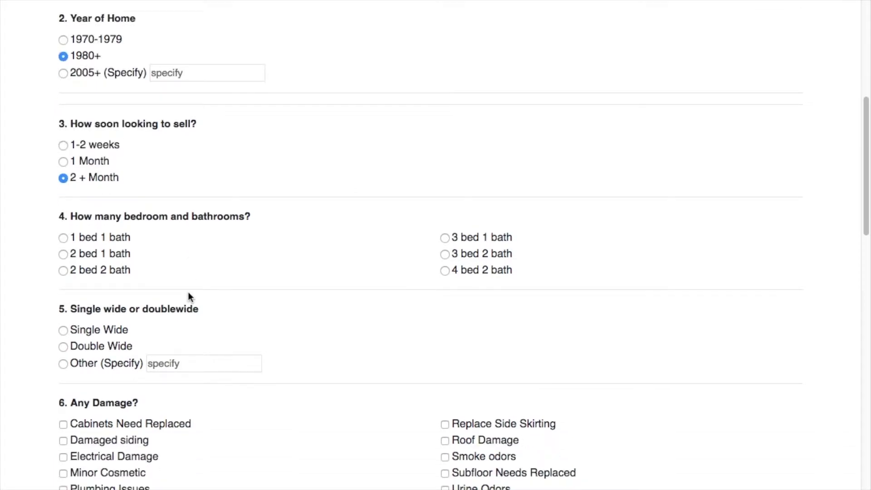
click(444, 254)
scroll(315, 245, down, 3)
click(63, 222)
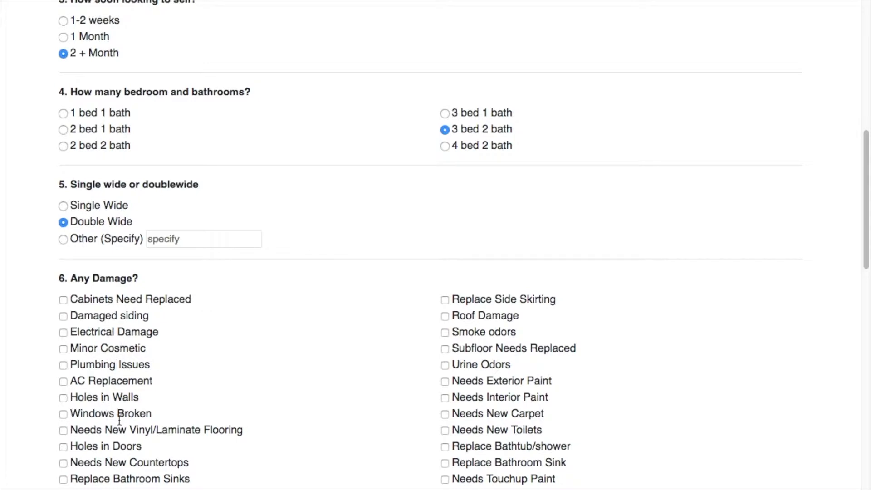
Mark the home's damage as Minor Cosmetic.
scroll(120, 419, down, 1)
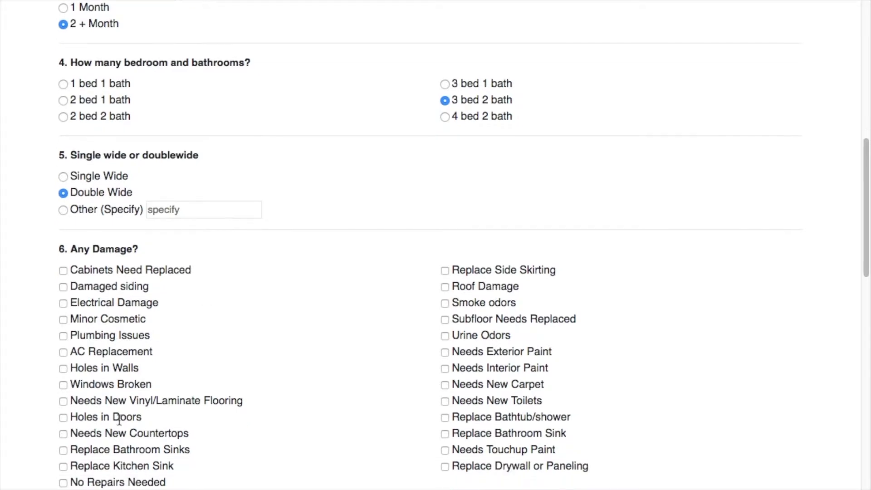
click(63, 319)
scroll(233, 383, down, 2)
scroll(233, 385, down, 4)
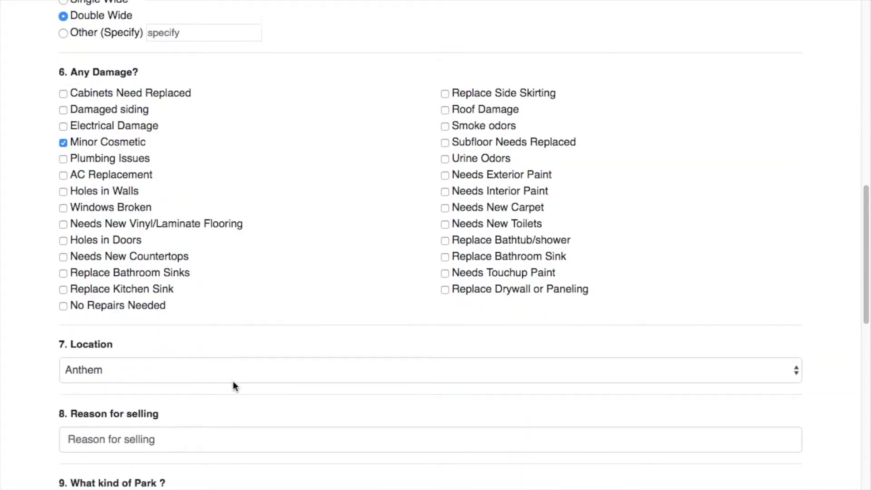
scroll(218, 340, down, 2)
Set location to Chandler, selling reason to job relocation, and park type to Family Park.
click(225, 318)
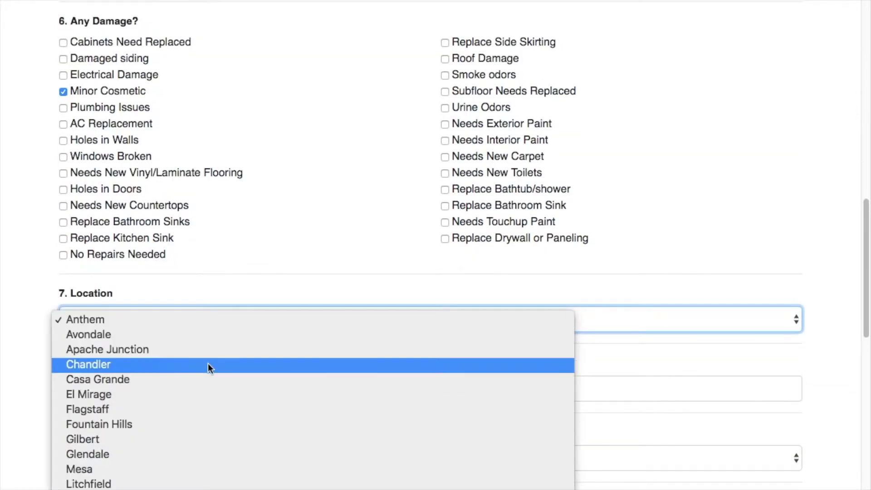
click(208, 365)
scroll(292, 390, down, 4)
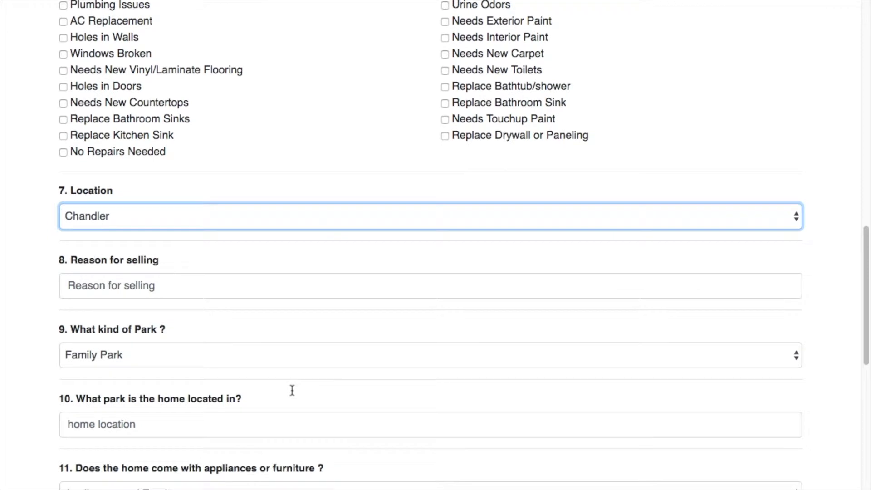
click(271, 286)
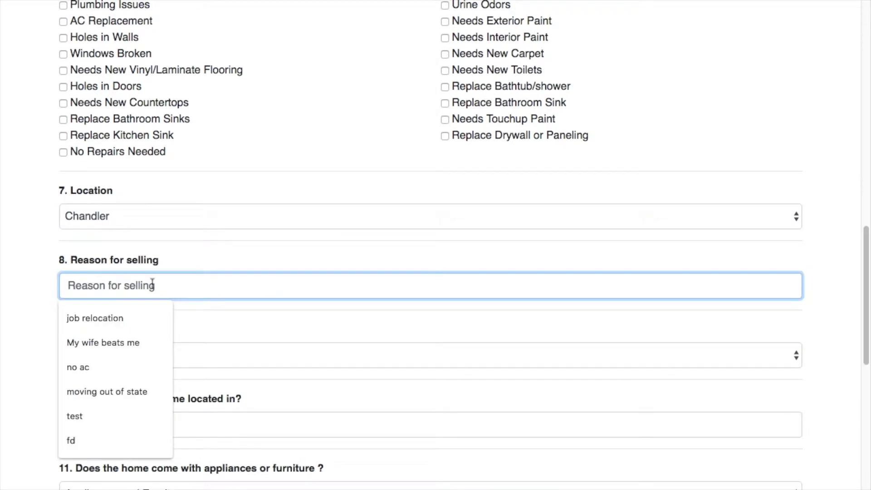
click(123, 325)
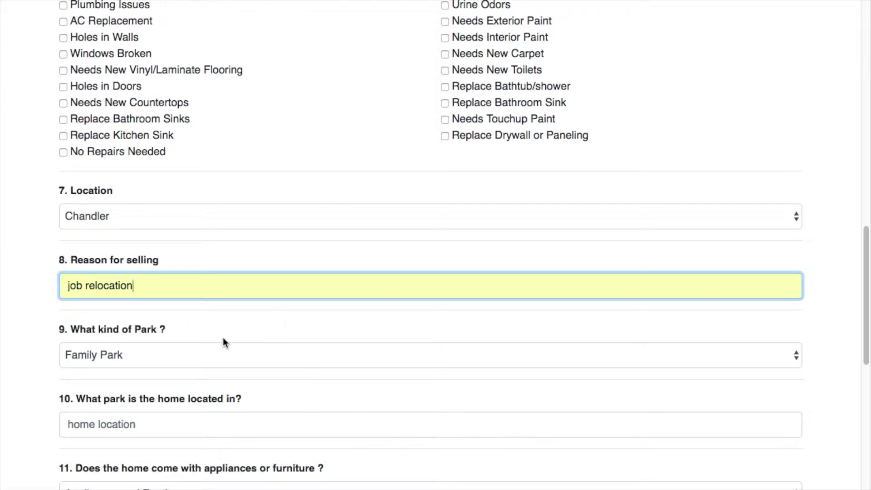
click(209, 350)
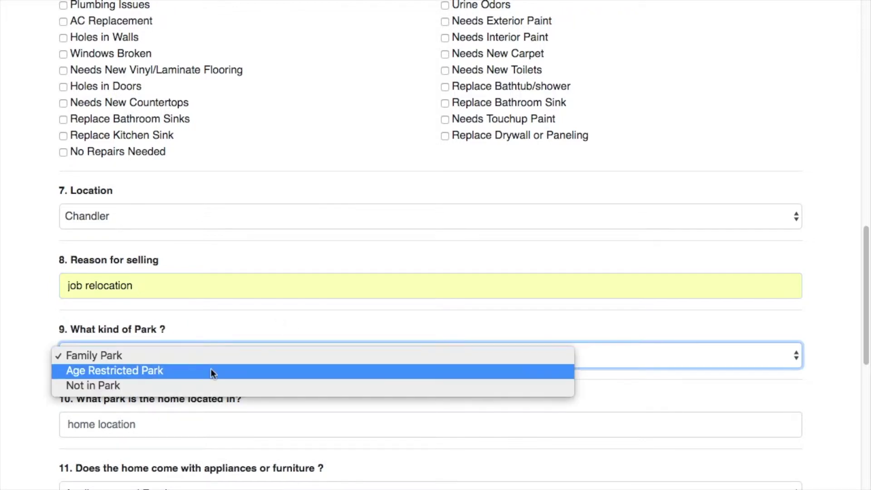
click(208, 357)
Enter the park name Tempe Cascade and choose Just Appliances.
scroll(101, 342, down, 3)
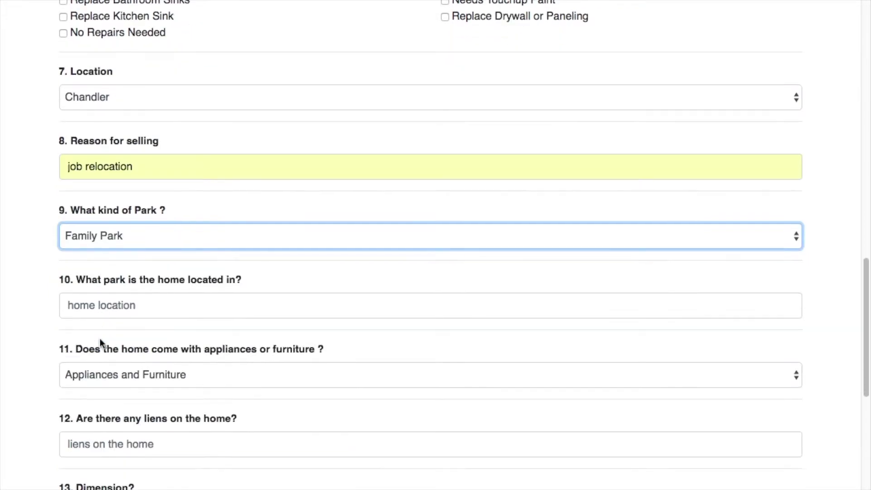
click(281, 313)
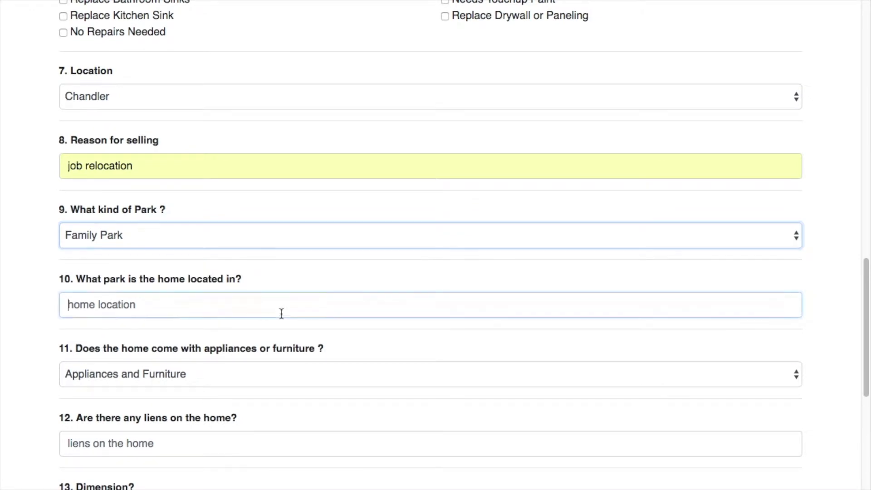
text(Tempe Ca)
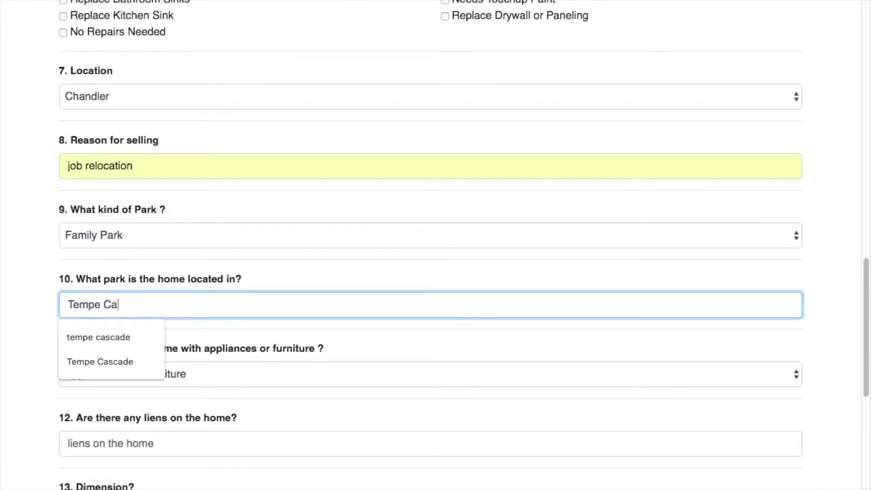
text(scade)
click(298, 272)
scroll(228, 349, down, 3)
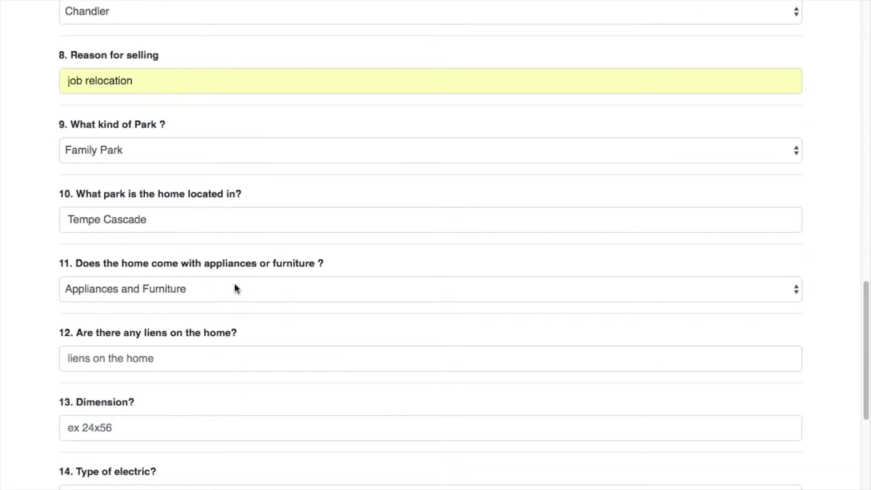
click(238, 286)
click(216, 304)
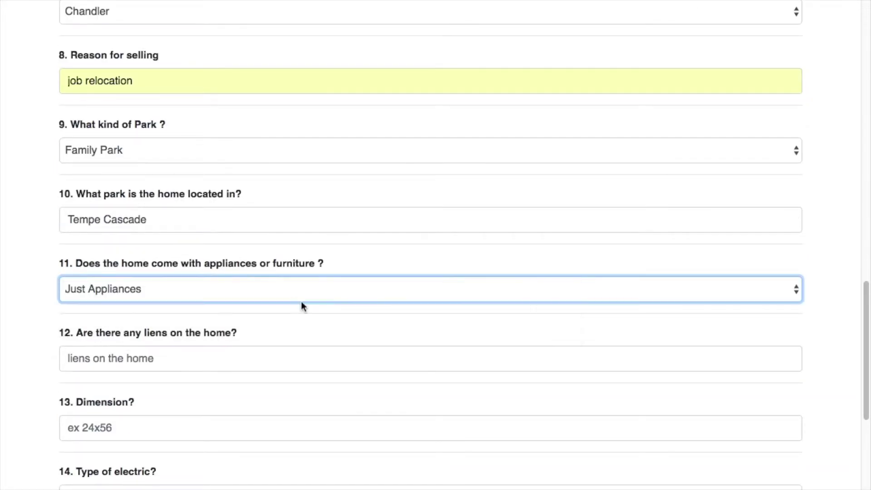
Answer 'no' to liens and enter the home dimension 24x56.
scroll(301, 301, down, 5)
click(261, 211)
text(n)
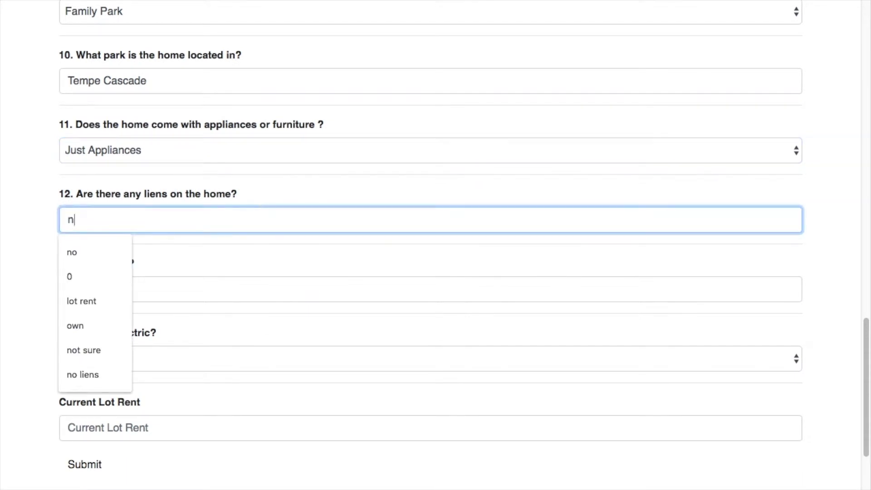
text(o)
click(320, 258)
scroll(320, 258, down, 4)
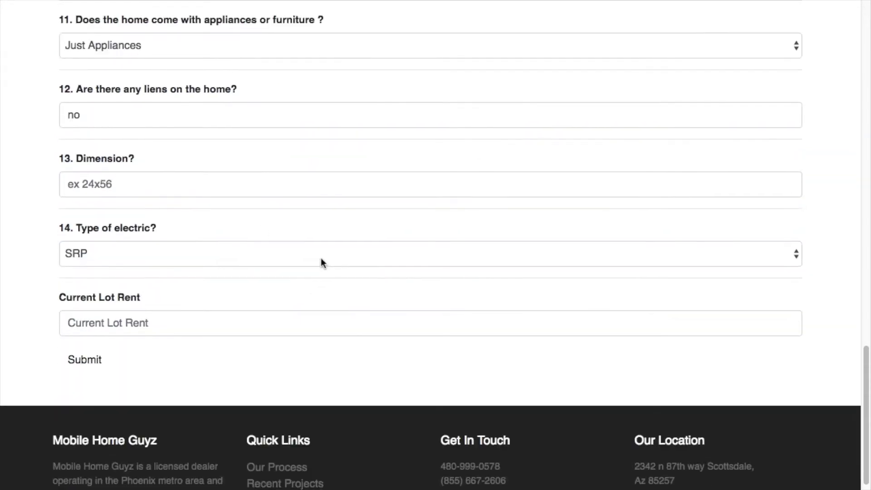
click(199, 183)
text(24)
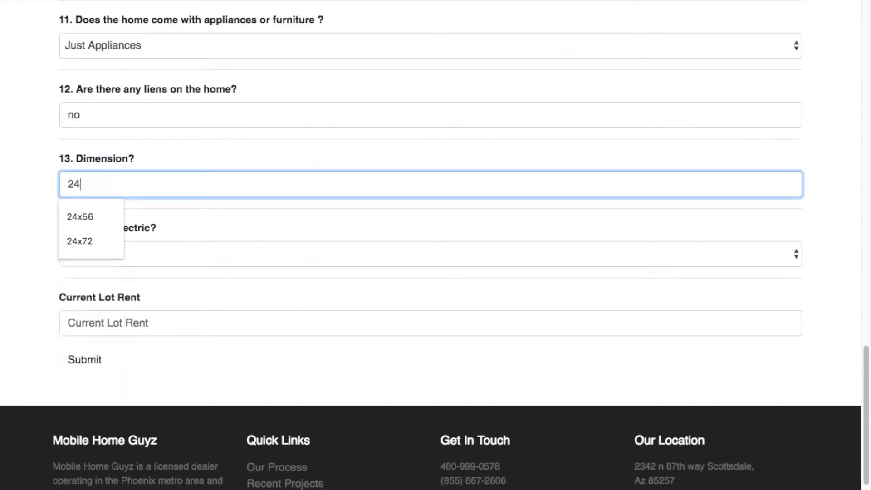
text(x56)
Set the electric type to SRP.
scroll(430, 245, up, 3)
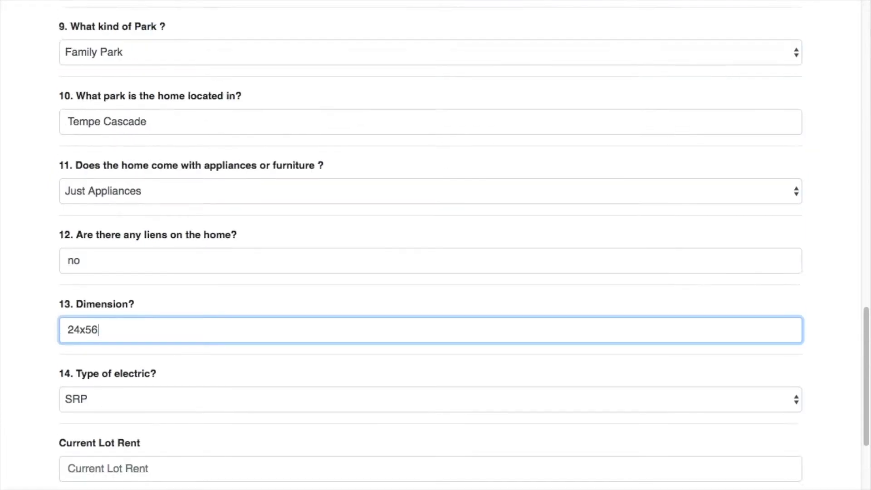
scroll(431, 245, up, 2)
scroll(431, 245, up, 5)
scroll(431, 245, up, 7)
scroll(430, 245, up, 2)
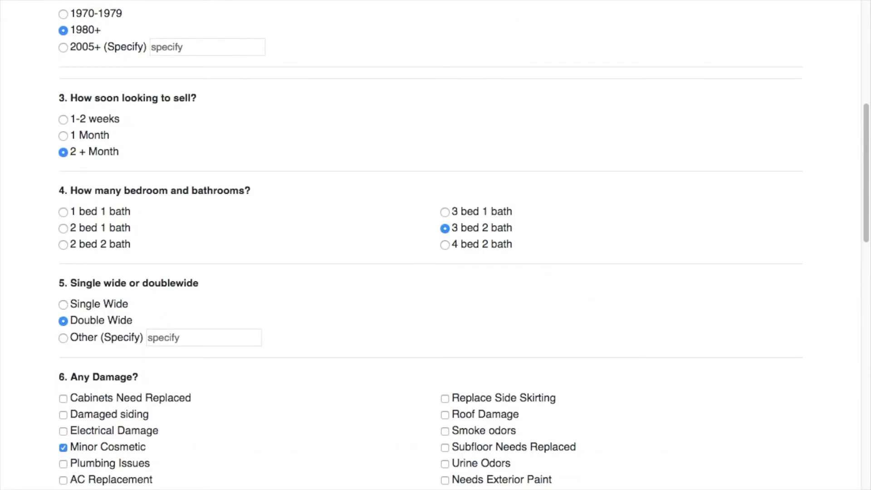
scroll(431, 245, up, 4)
scroll(430, 245, down, 5)
scroll(430, 245, down, 7)
scroll(159, 199, down, 5)
scroll(158, 199, down, 6)
click(159, 295)
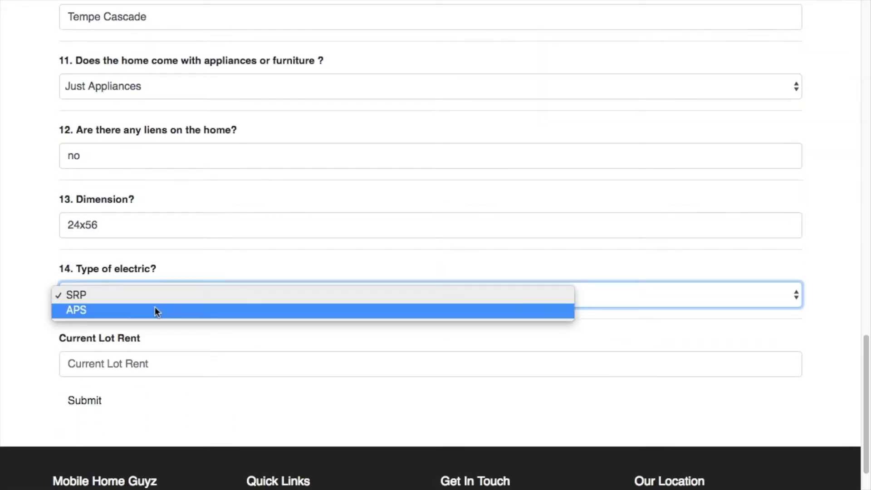
click(151, 294)
Enter a current lot rent of 600 and submit the instant offer form.
scroll(184, 360, down, 1)
scroll(184, 360, down, 1)
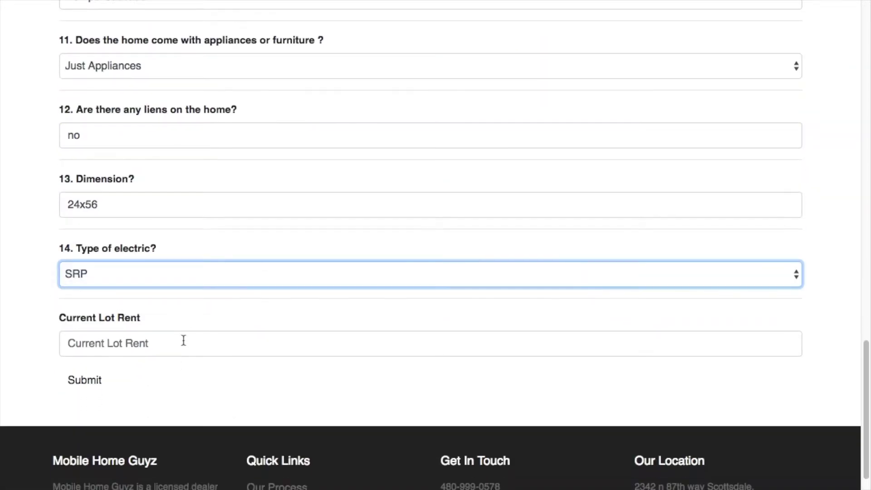
click(184, 341)
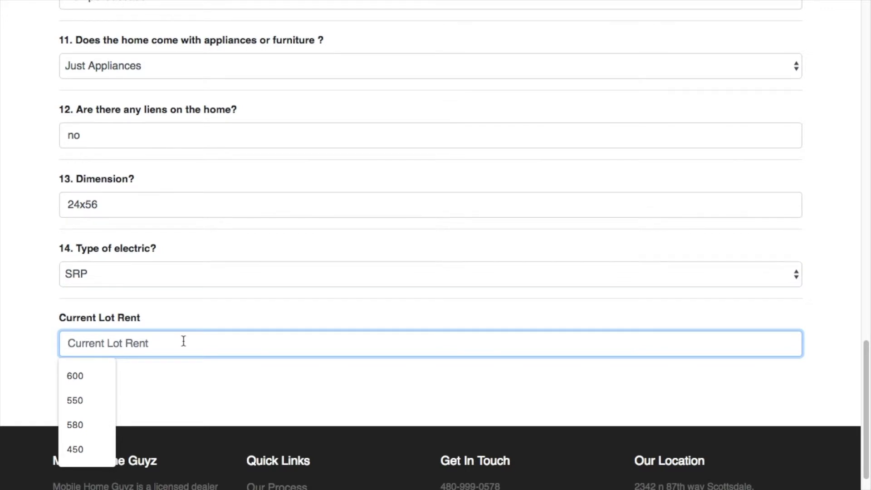
text(600)
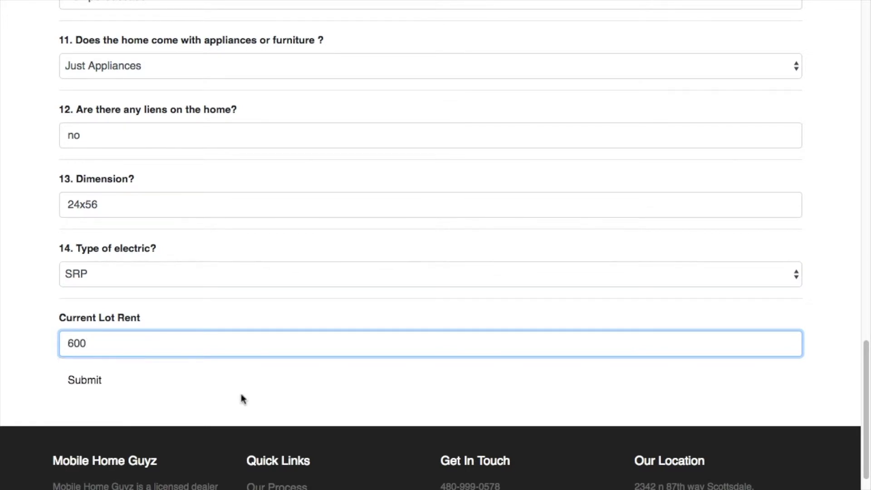
click(240, 398)
click(94, 382)
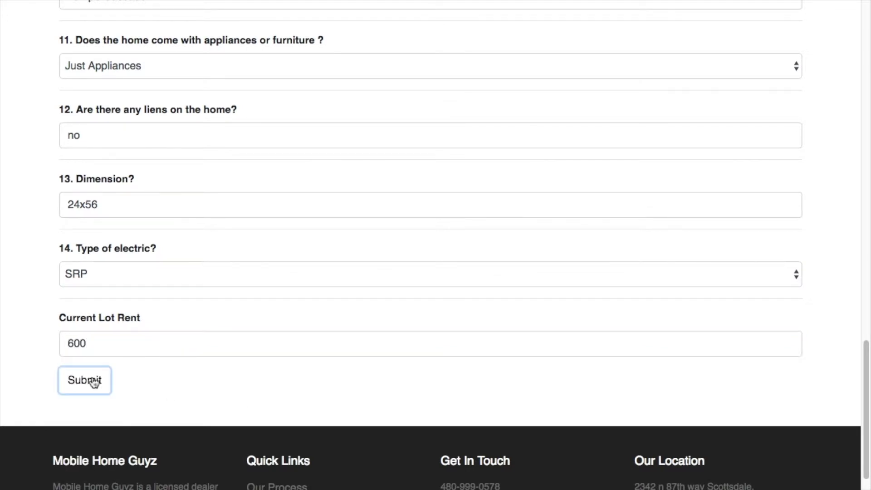
scroll(94, 382, down, 4)
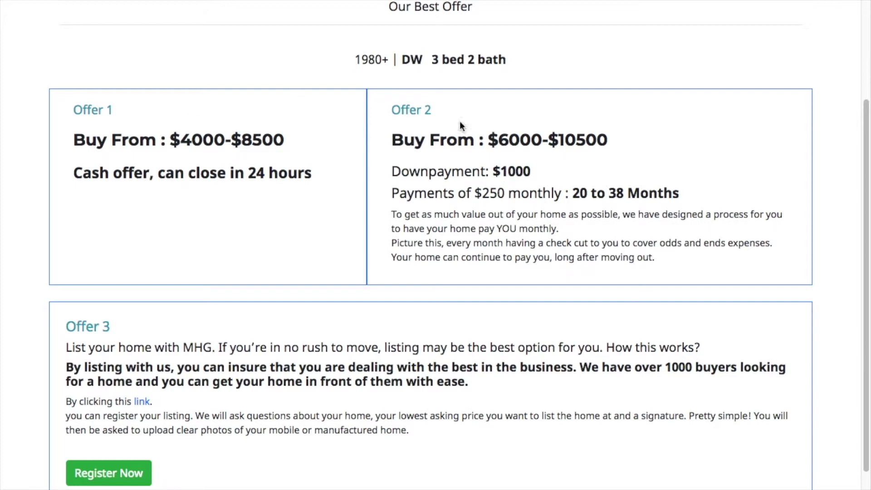
drag(66, 326, 107, 325)
click(231, 433)
drag(665, 366, 682, 366)
click(133, 477)
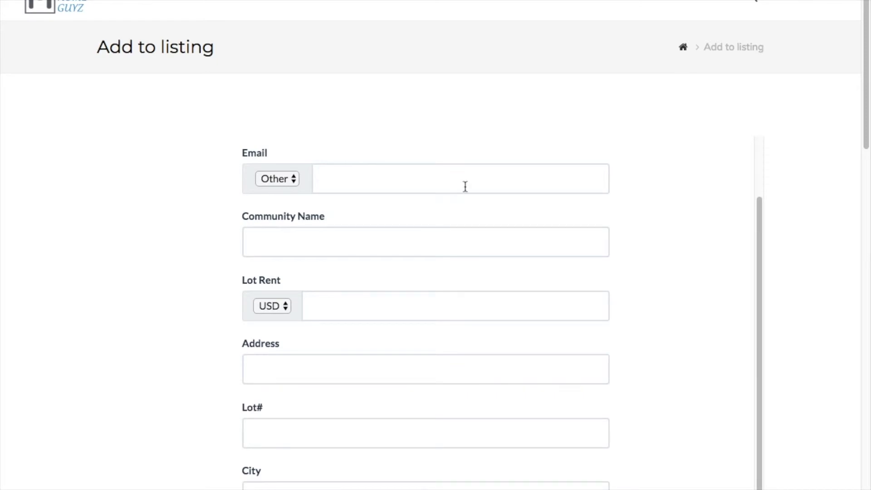
Enter the name Brandon Test and fill the email from a saved suggestion.
scroll(465, 187, down, 2)
scroll(465, 186, down, 2)
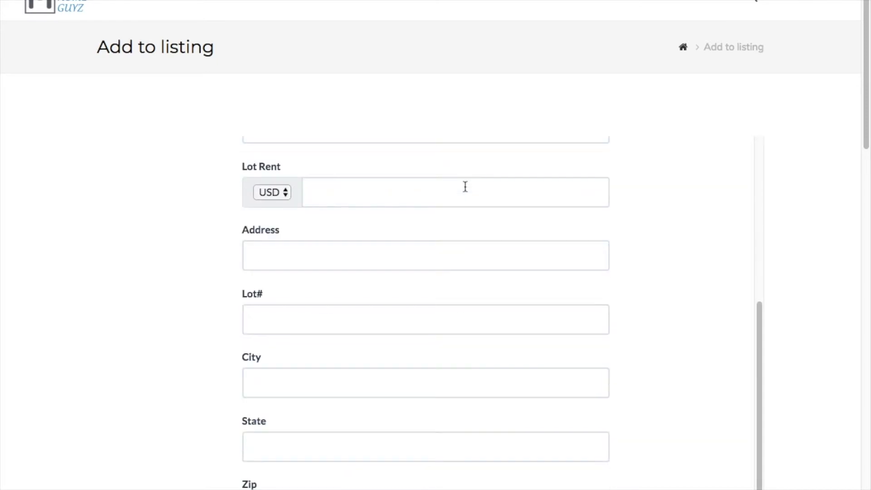
scroll(464, 188, down, 3)
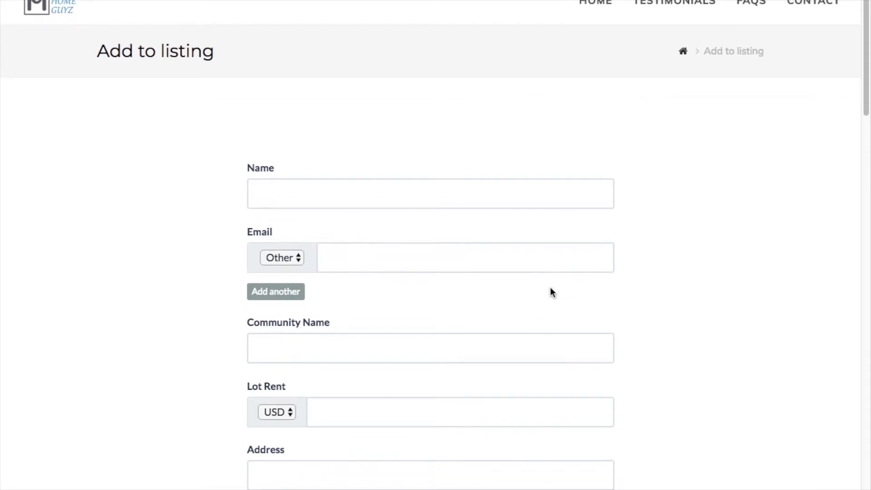
click(439, 195)
text(Brand)
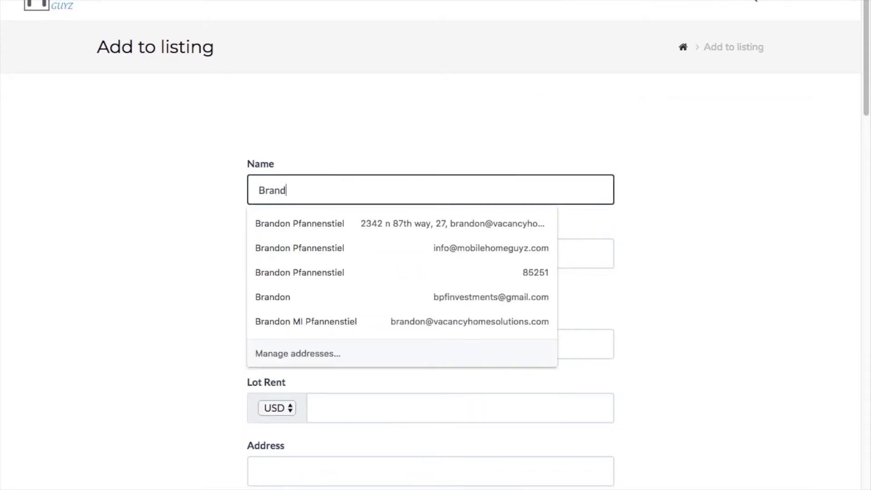
text(on Test)
click(417, 246)
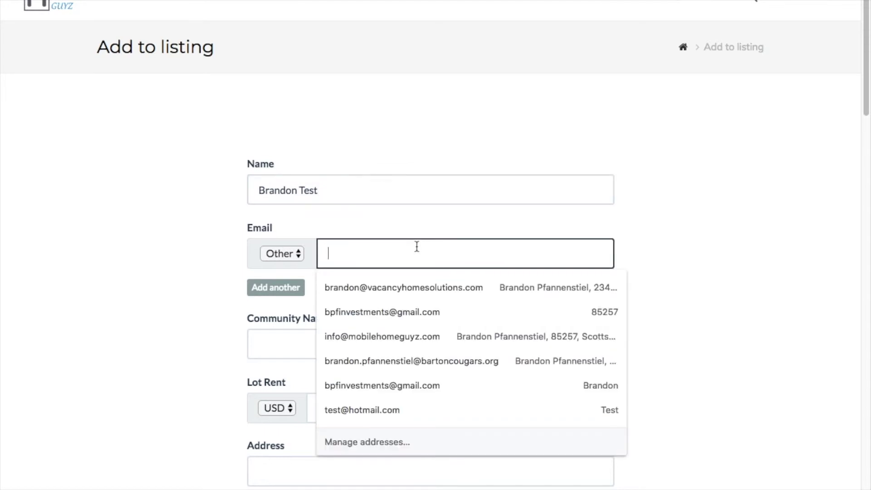
click(406, 313)
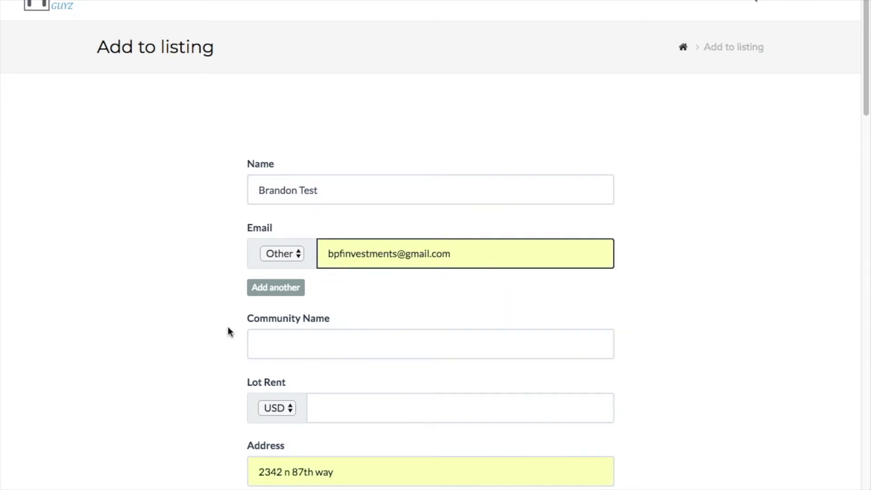
key(Tab)
Set the community name to Tempe Cascade and lot rent to 600.
click(324, 353)
text(Tem)
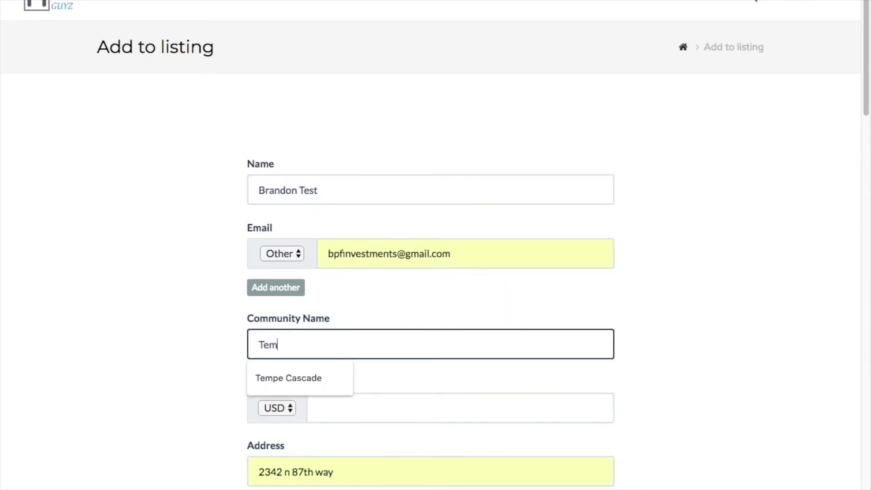
text(pe Cascade)
click(311, 385)
click(341, 409)
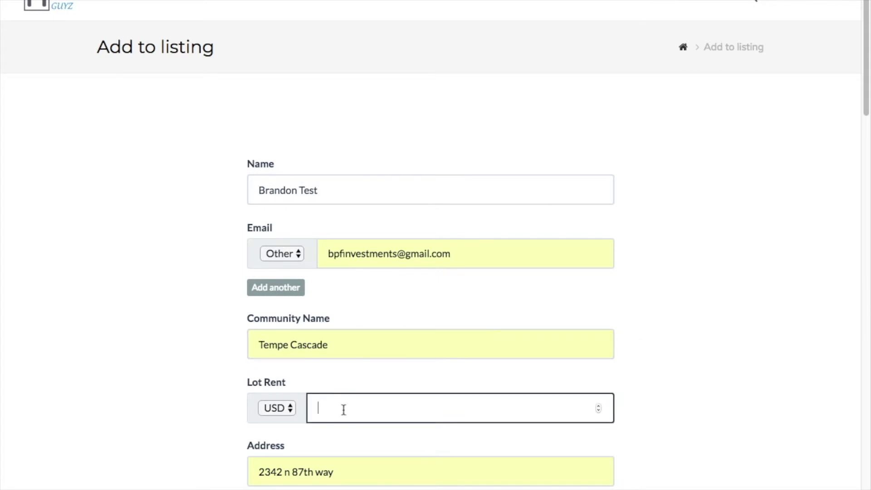
text(600)
Replace the autofilled address with 123 main st.
double_click(379, 472)
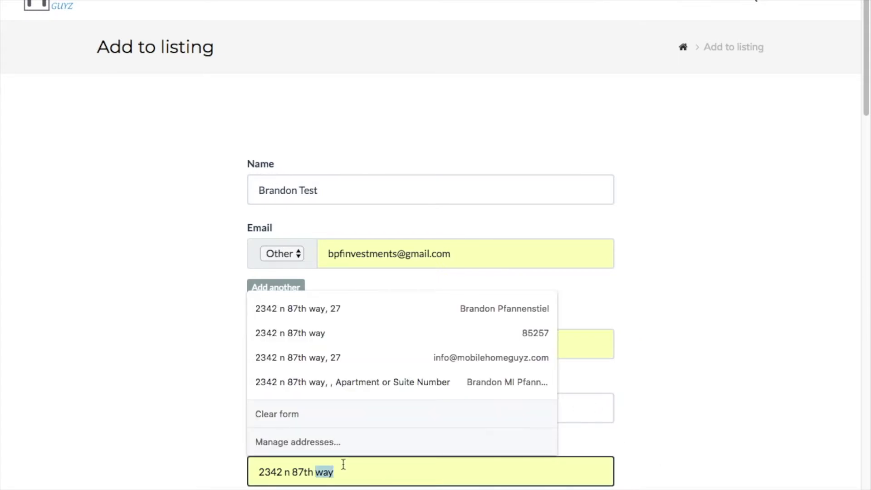
key(BackSpace)
key(BackSpace)
key(BackSpace)
key(BackSpace)
key(BackSpace)
key(BackSpace)
key(BackSpace)
key(BackSpace)
key(BackSpace)
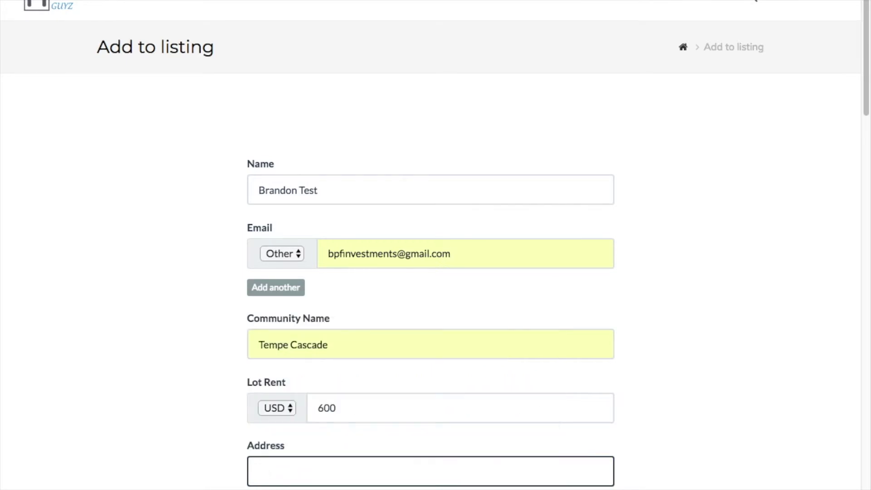
text(124)
key(BackSpace)
text(3 m)
text(ain st)
click(675, 462)
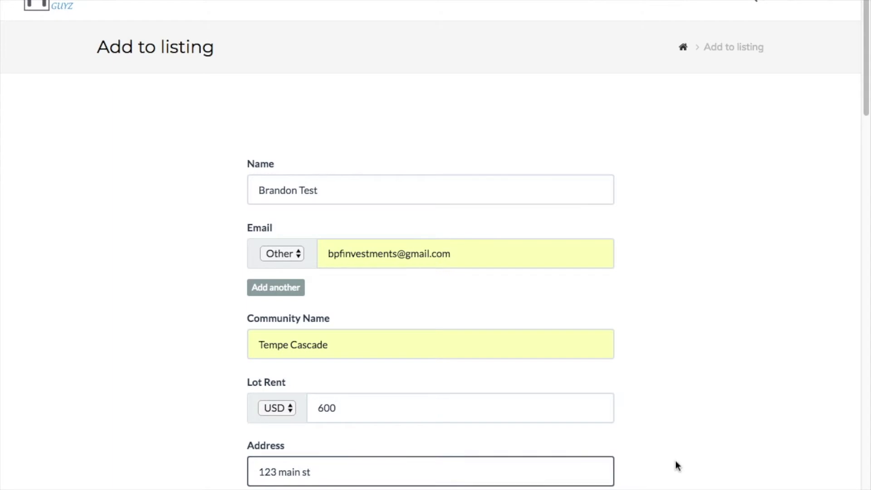
Change the city from Scottsdale to Tempe.
scroll(675, 462, down, 4)
double_click(272, 412)
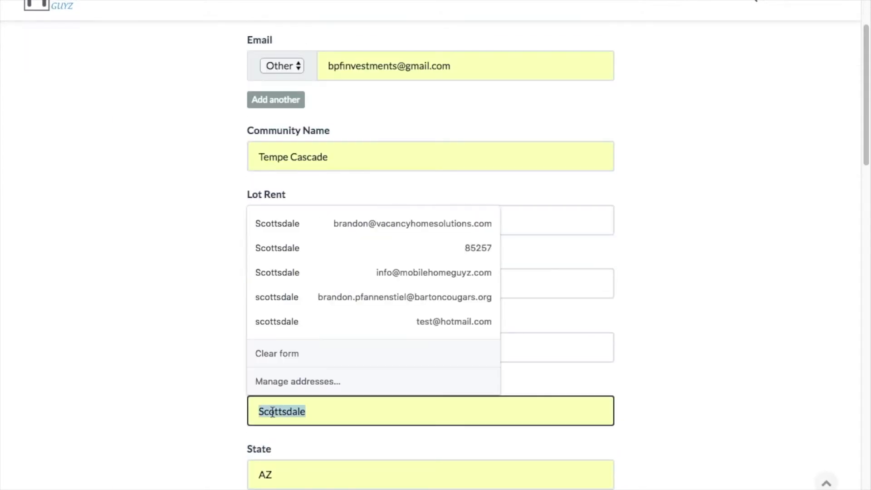
text(Tempe)
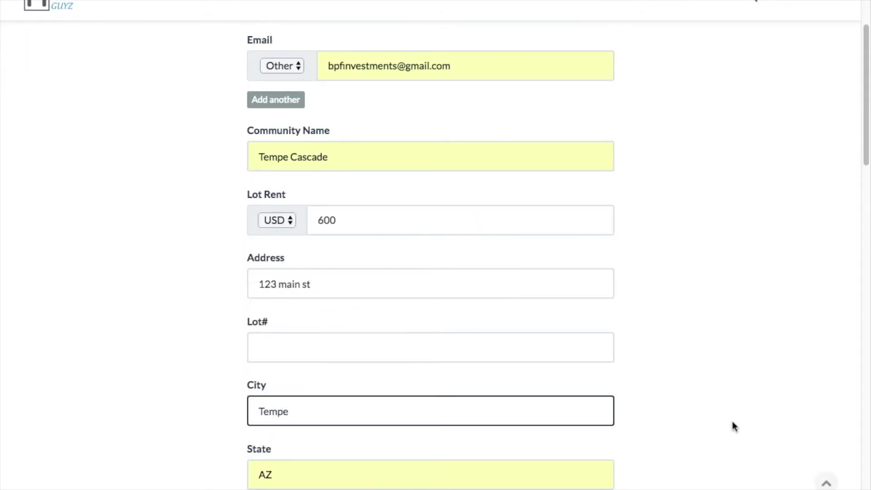
click(733, 426)
scroll(509, 441, down, 4)
scroll(324, 376, down, 2)
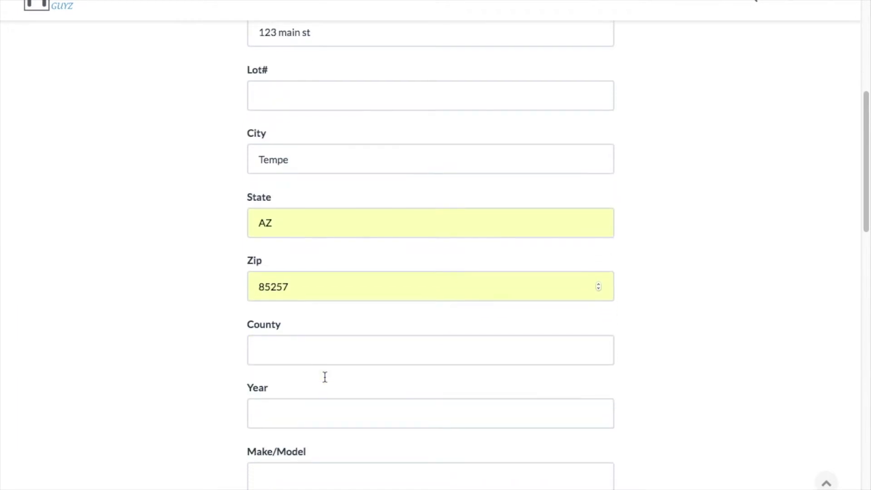
Set the county to Maricopa and the year to 1980.
click(307, 343)
text(Maricopa)
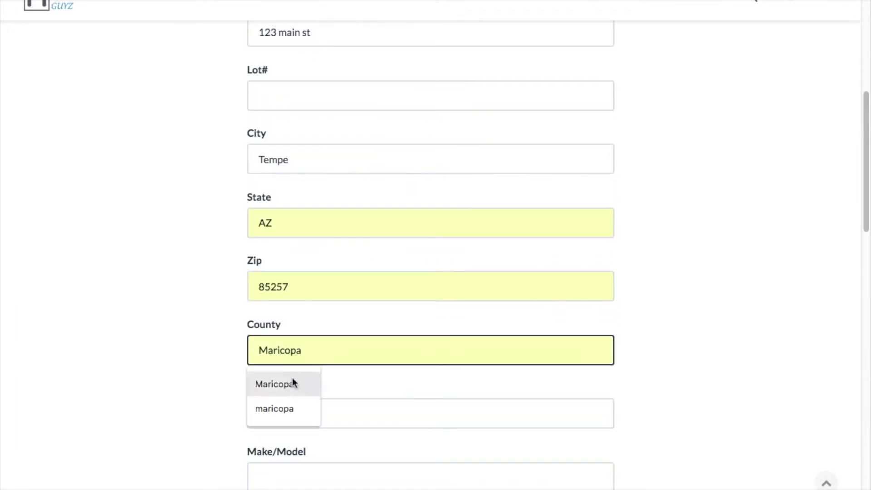
click(291, 383)
click(305, 412)
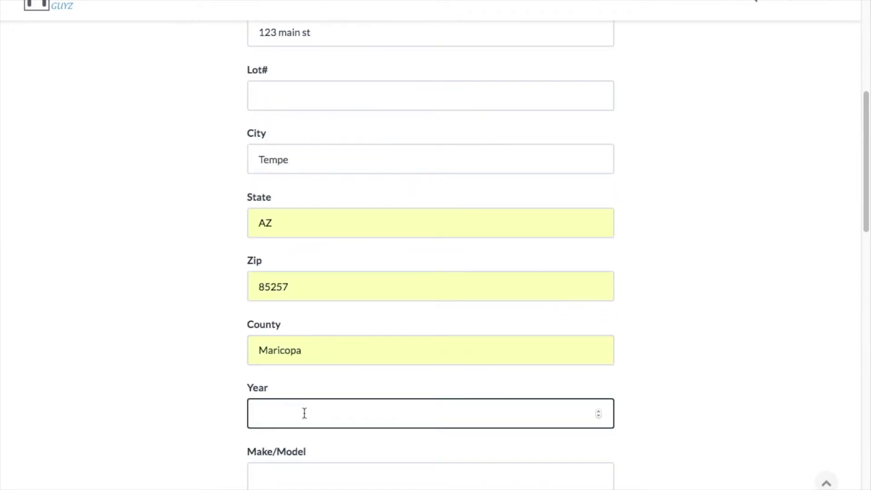
text(198)
text(0)
scroll(709, 380, down, 2)
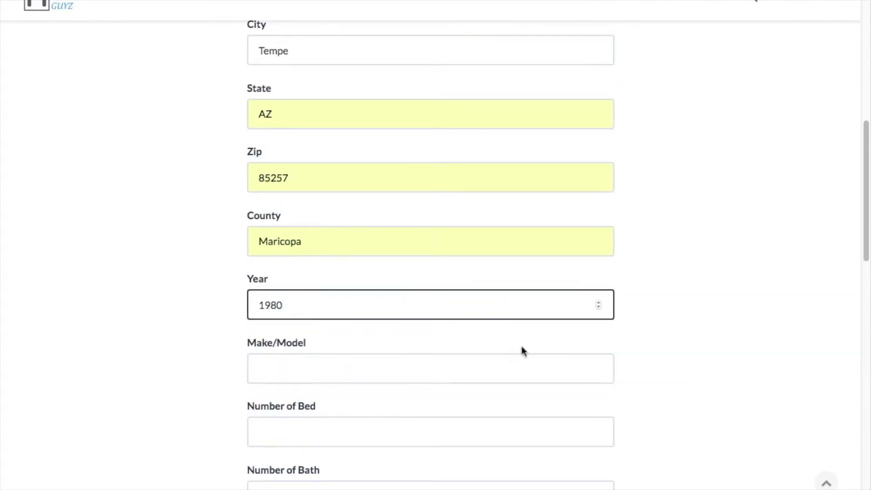
Enter Cavco as the Make/Model.
click(521, 362)
text(Cavco)
click(730, 377)
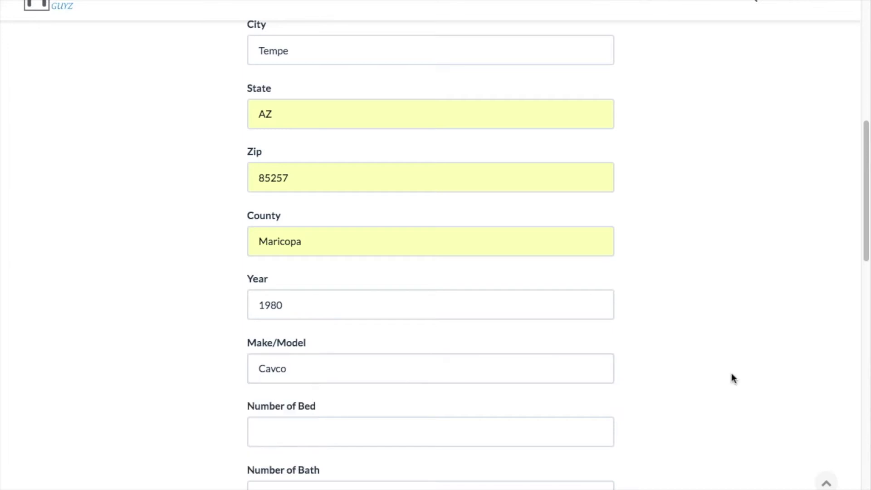
scroll(730, 377, down, 3)
Enter 3 bedrooms (correcting an initial 2), 2 bathrooms and 0 dens.
click(456, 258)
text(2)
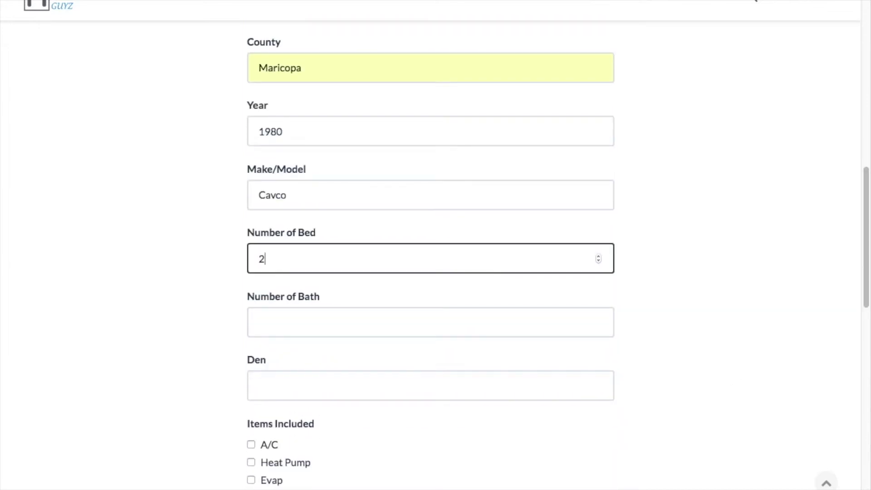
click(406, 340)
click(317, 258)
key(BackSpace)
text(3)
click(298, 330)
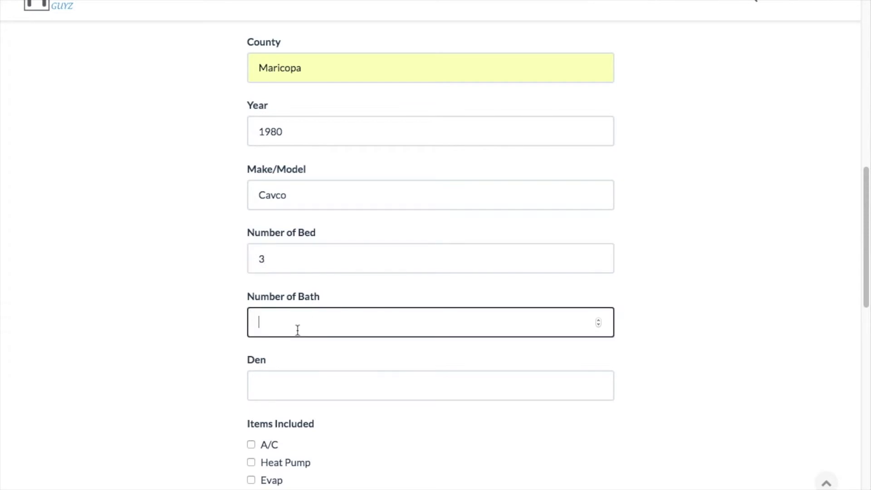
text(2)
click(291, 391)
text(0)
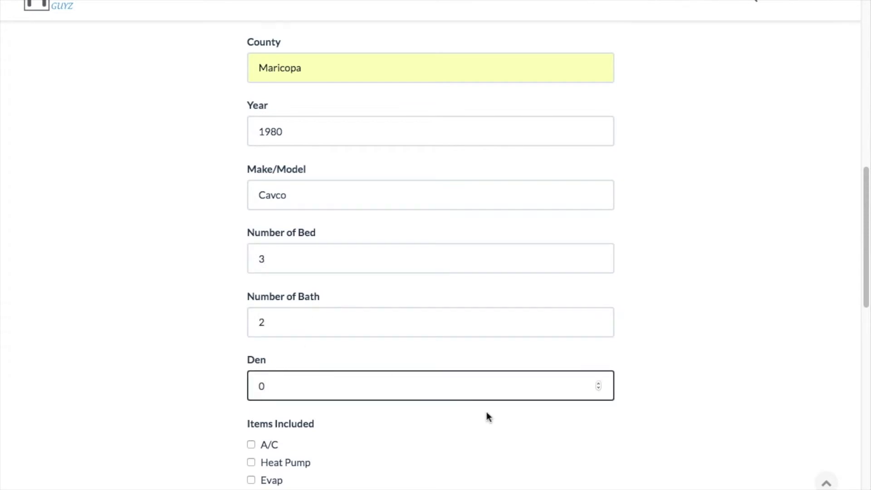
scroll(486, 412, down, 5)
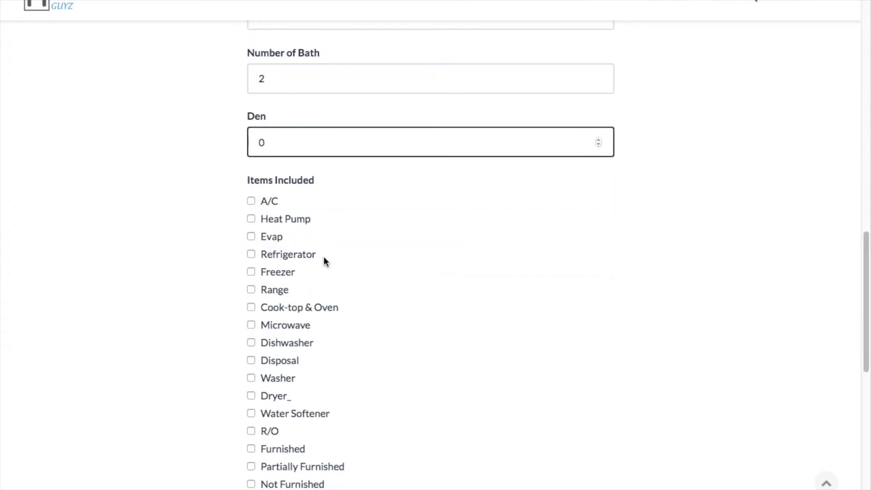
Mark the refrigerator, cook-top & oven, microwave, dryer and washer as included appliances.
scroll(324, 261, down, 1)
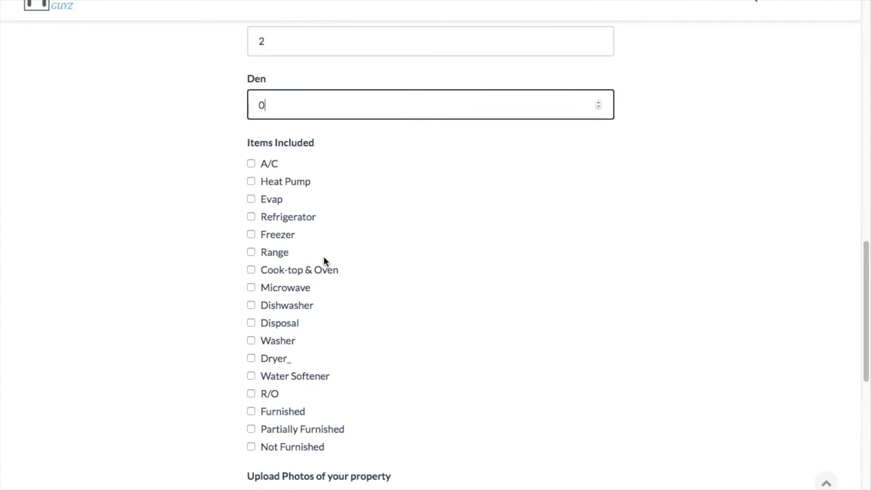
click(250, 216)
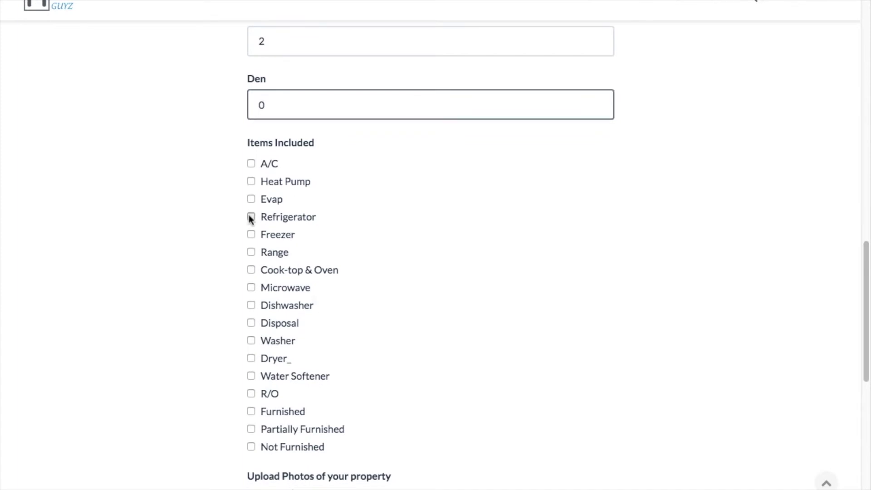
click(251, 270)
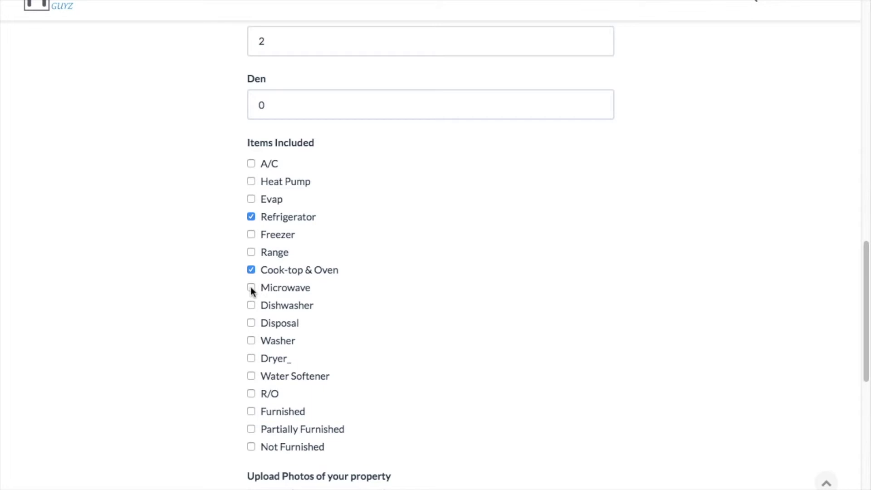
click(251, 287)
click(250, 358)
click(251, 340)
Open the photo file picker and browse to the Desktop folder.
scroll(458, 368, down, 4)
scroll(449, 301, down, 2)
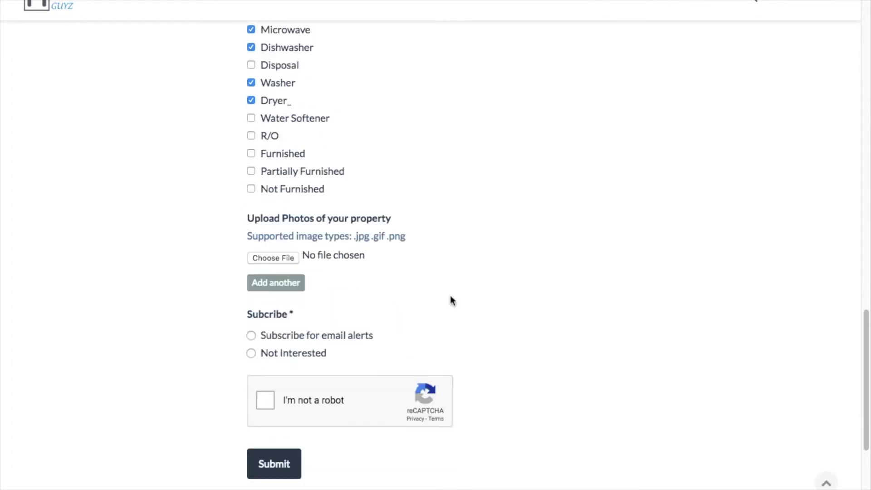
click(285, 234)
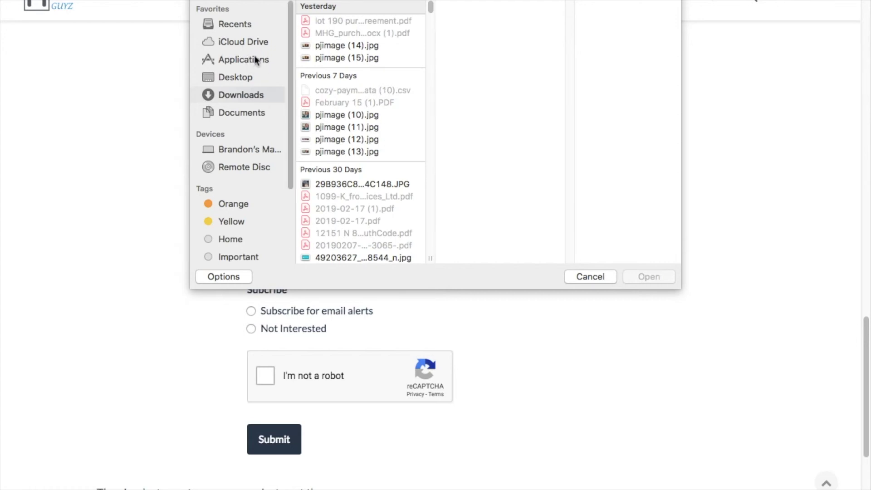
click(253, 76)
scroll(344, 130, down, 2)
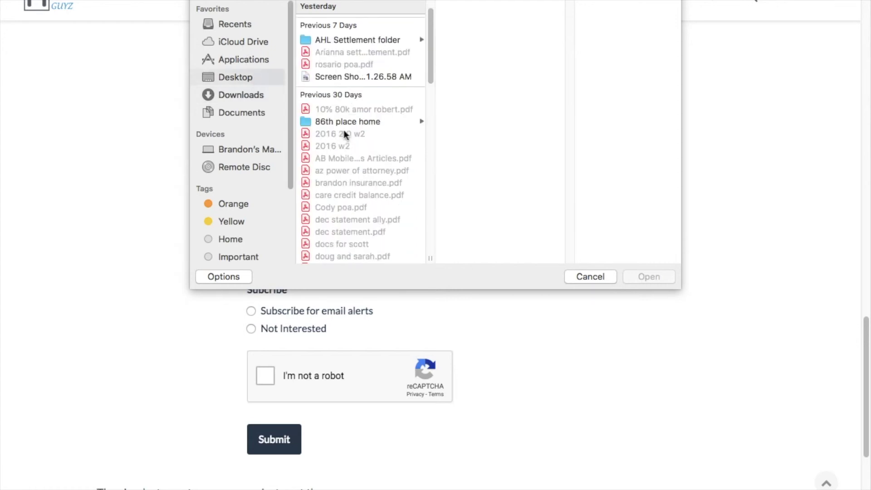
scroll(343, 129, down, 10)
scroll(343, 132, up, 3)
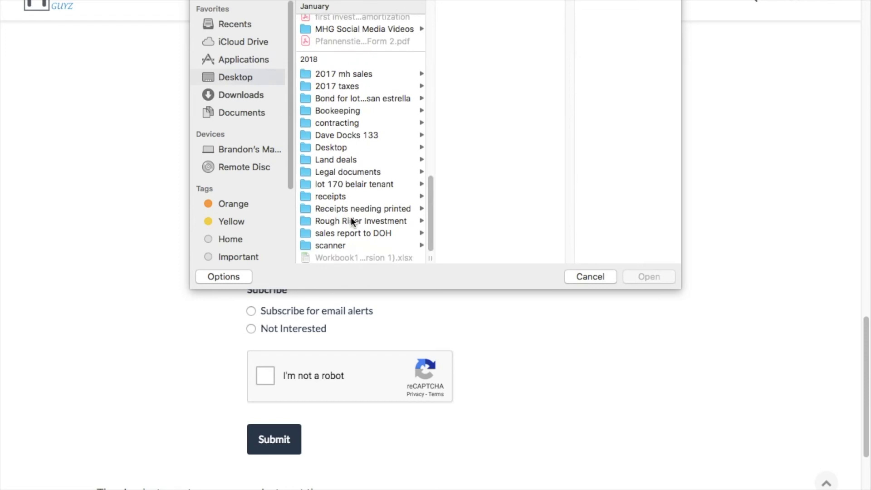
click(347, 146)
scroll(509, 177, down, 2)
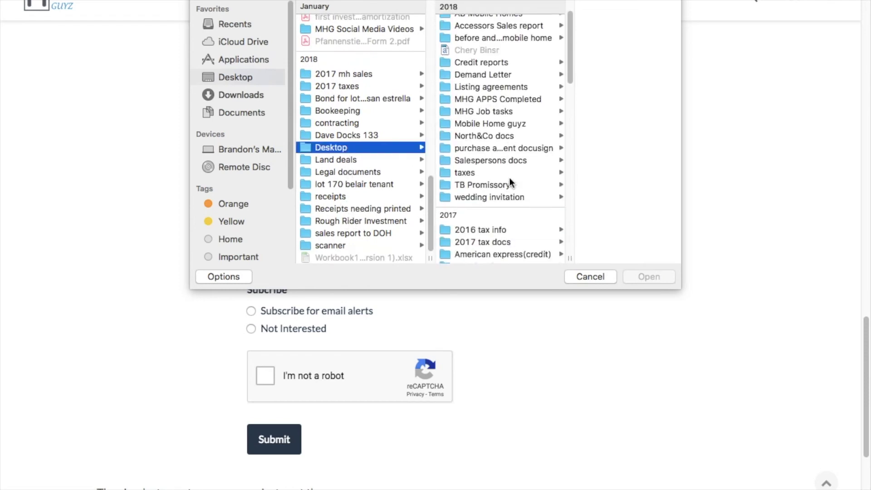
scroll(510, 178, down, 5)
scroll(510, 178, down, 5)
scroll(509, 178, down, 5)
scroll(510, 178, down, 2)
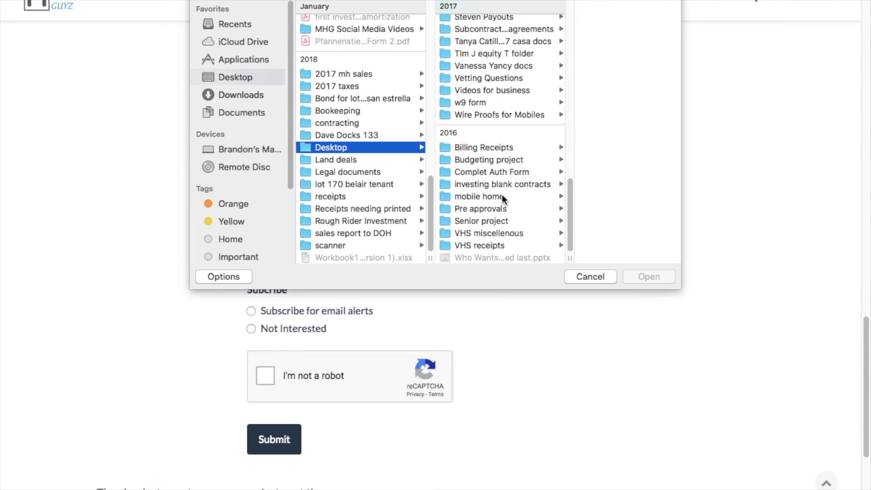
Attach IMG_0007 (5).jpg from the mobile home photos folder.
click(501, 195)
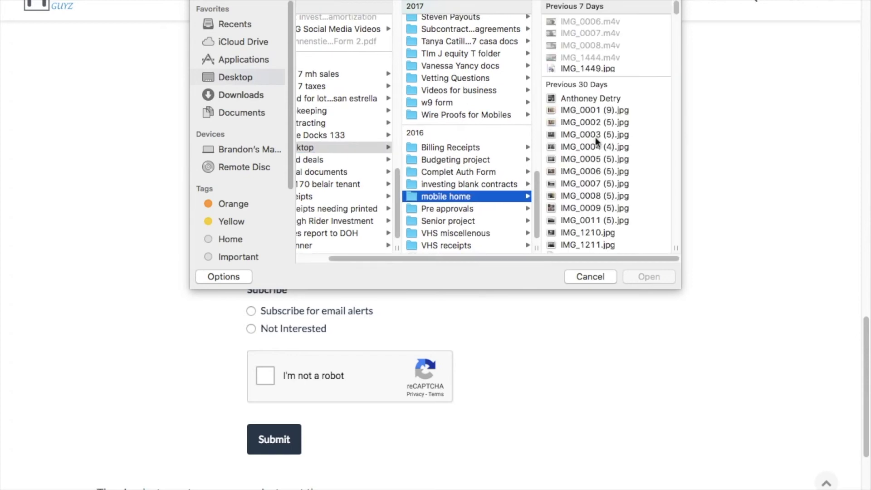
click(595, 136)
key(Down)
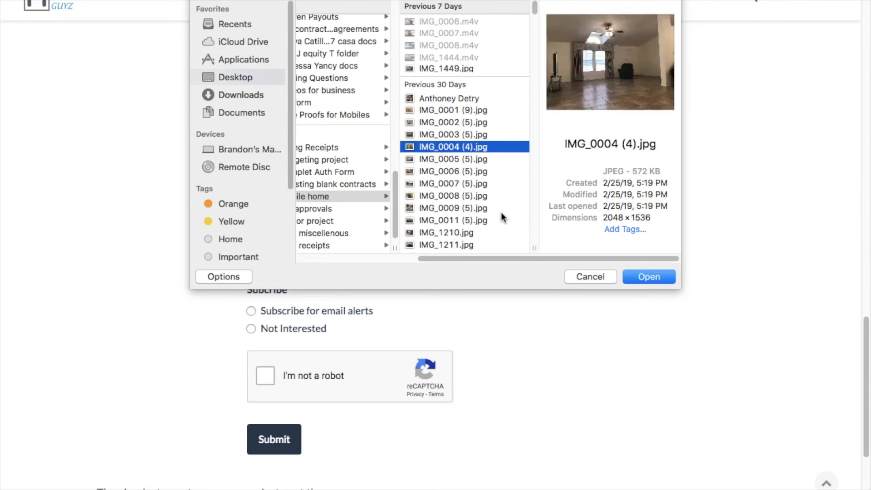
key(Down)
key(Down)
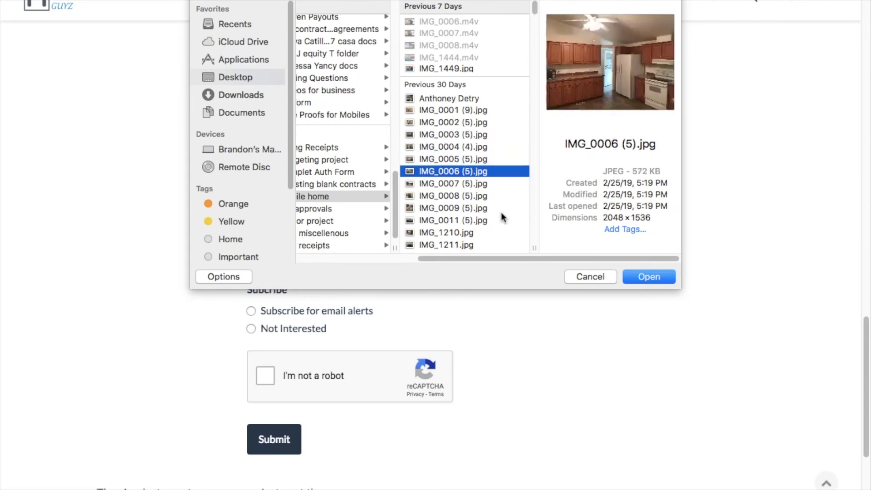
key(Down)
key(Return)
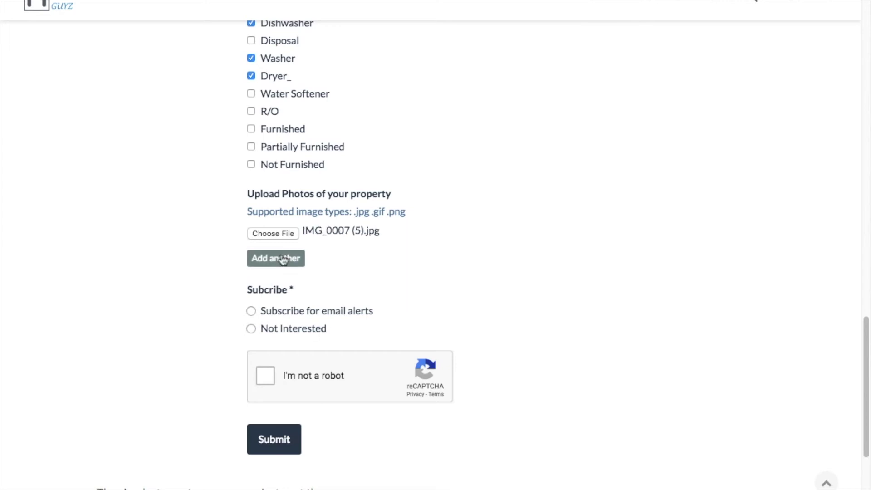
Add a second photo upload row, then cancel its file picker without choosing a photo.
click(281, 257)
click(284, 257)
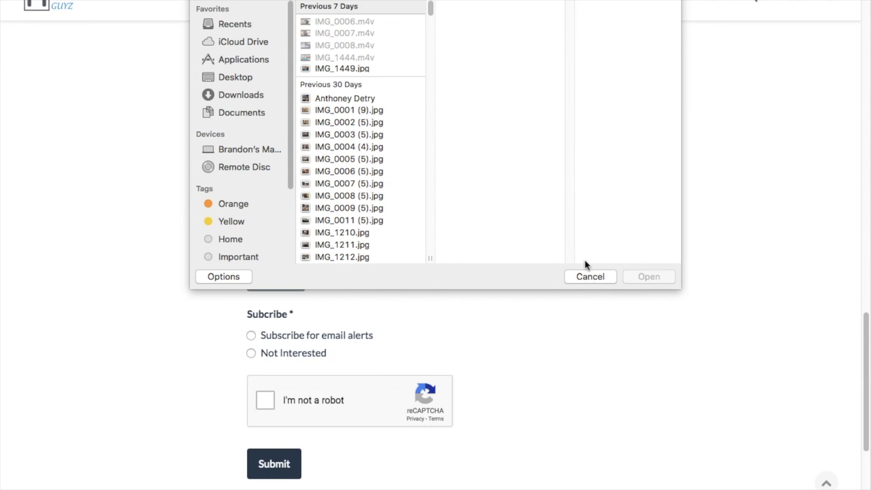
click(590, 276)
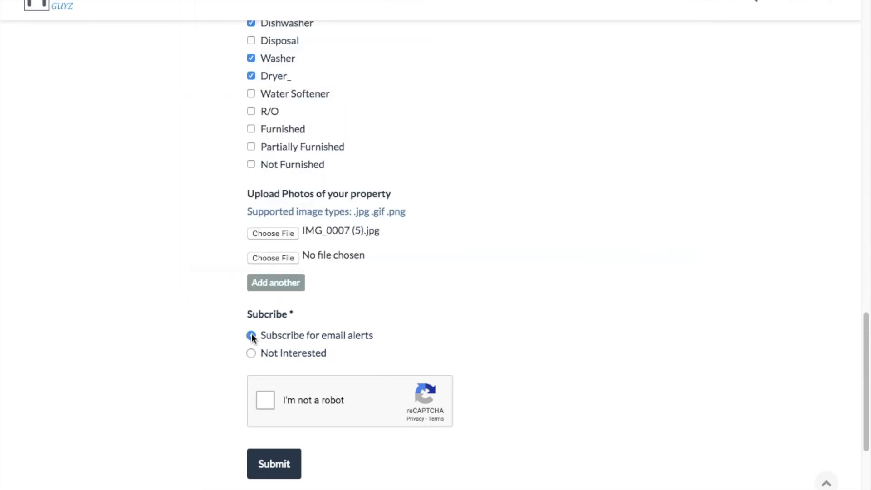
Pass the I'm not a robot check and submit the listing form.
click(265, 402)
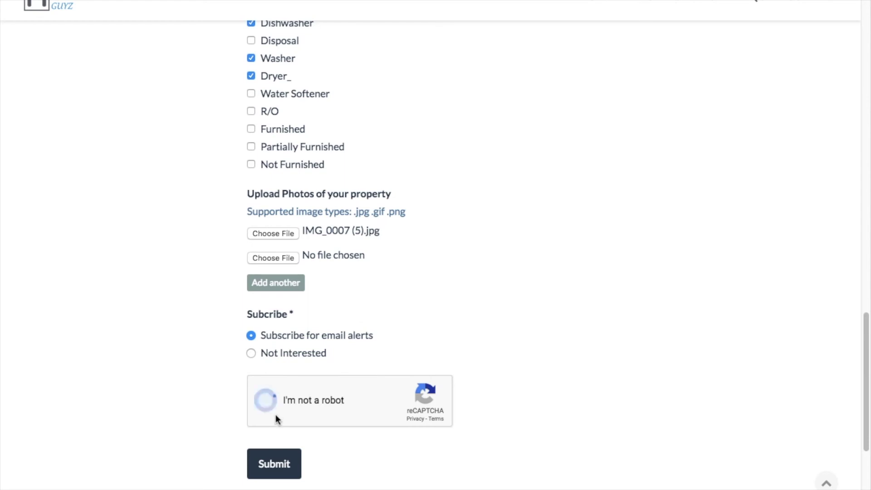
click(276, 467)
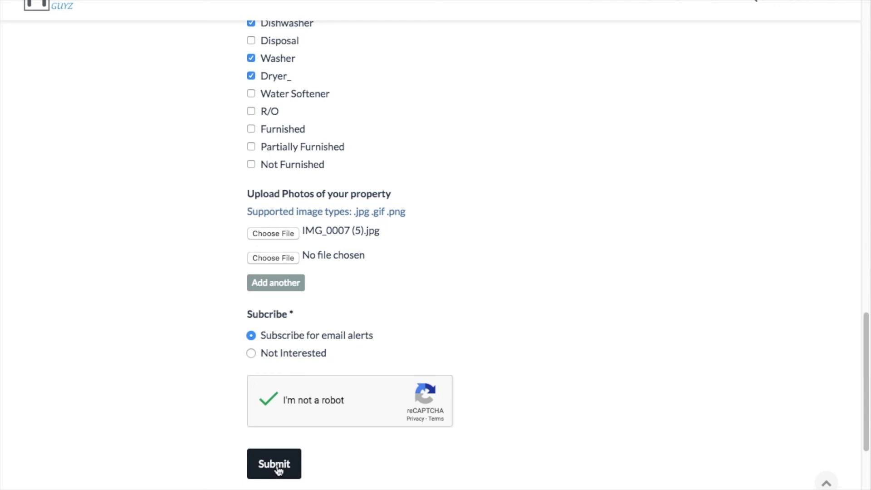
click(277, 467)
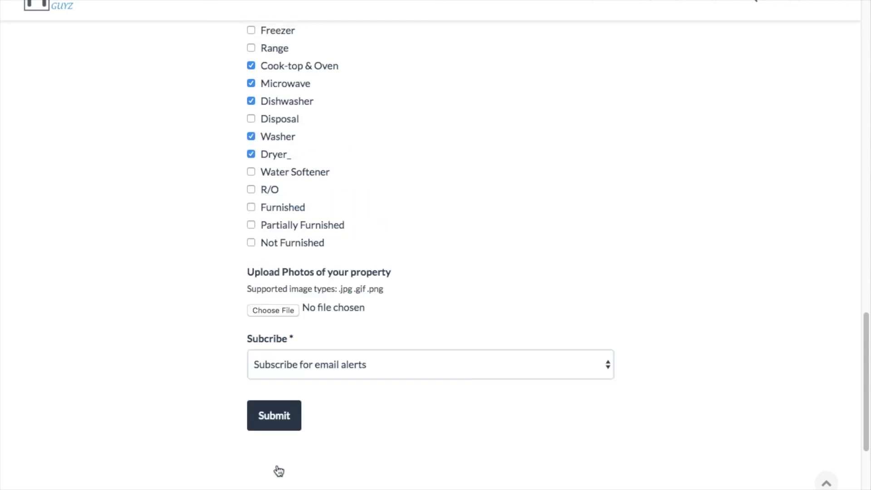